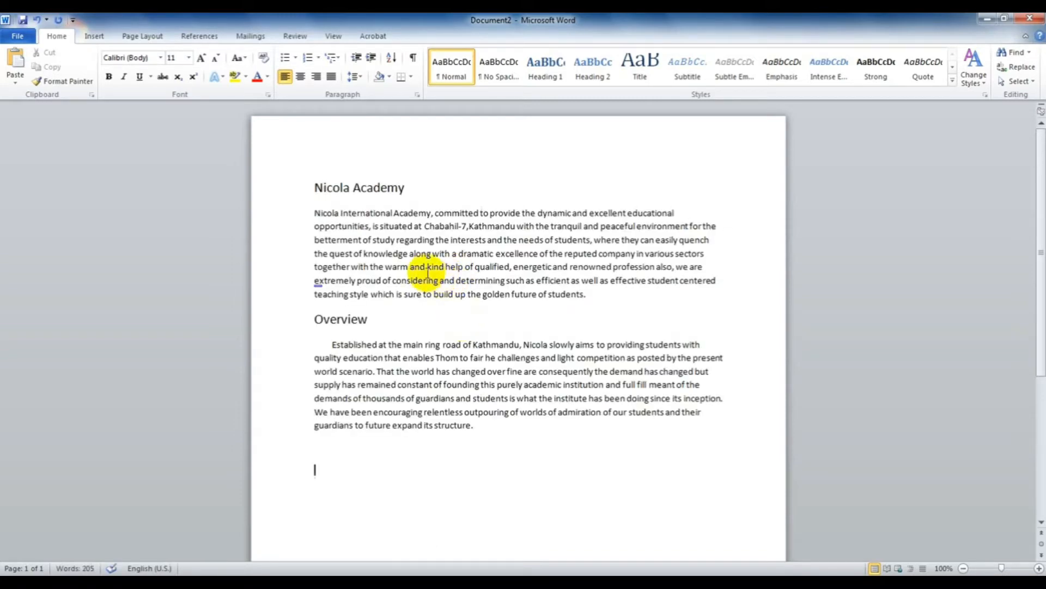
Insert extra spaces between several words in the first paragraph and in the first line of the Overview paragraph.
scroll(349, 206, "up", 3, "ctrl")
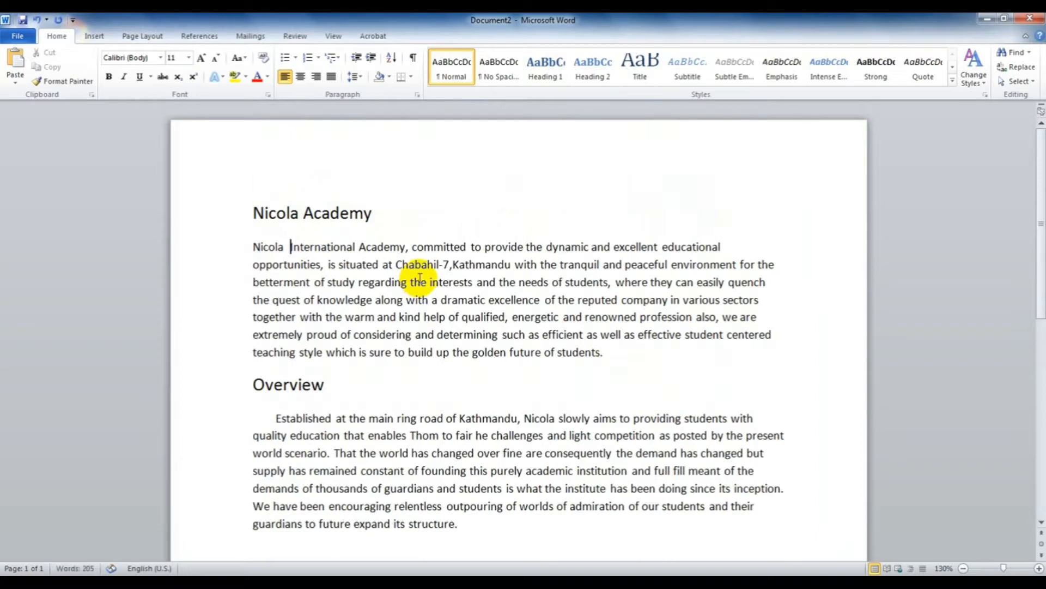
left_click(355, 247)
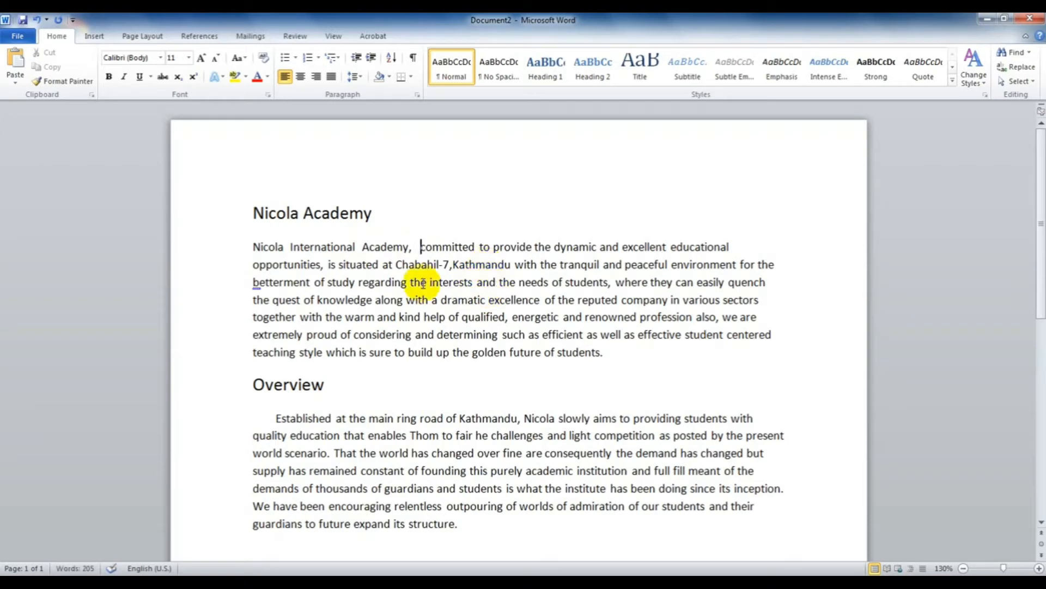
left_click(315, 282)
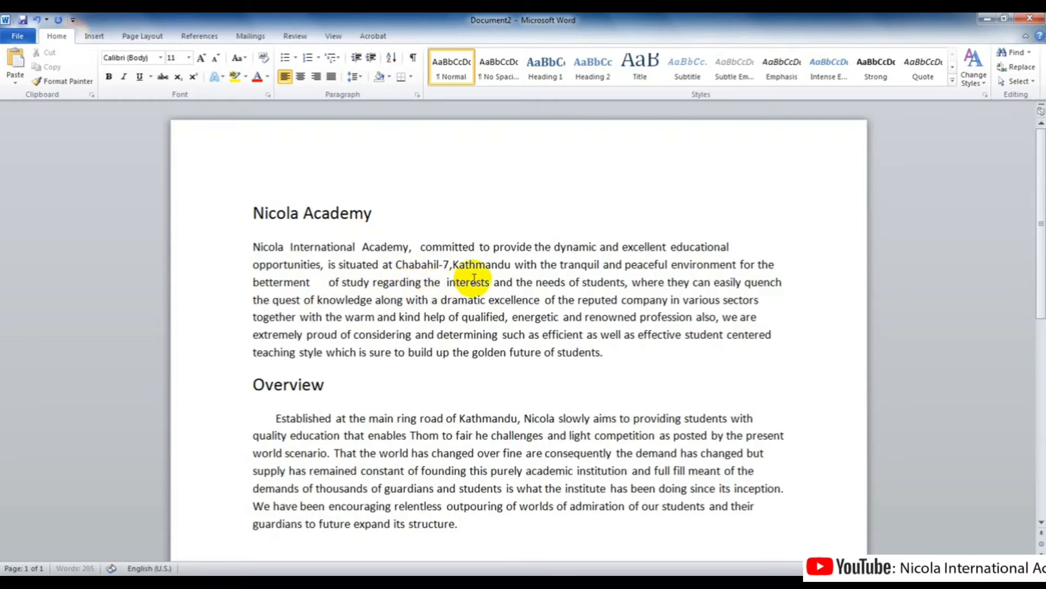
left_click(333, 418)
left_click(458, 418)
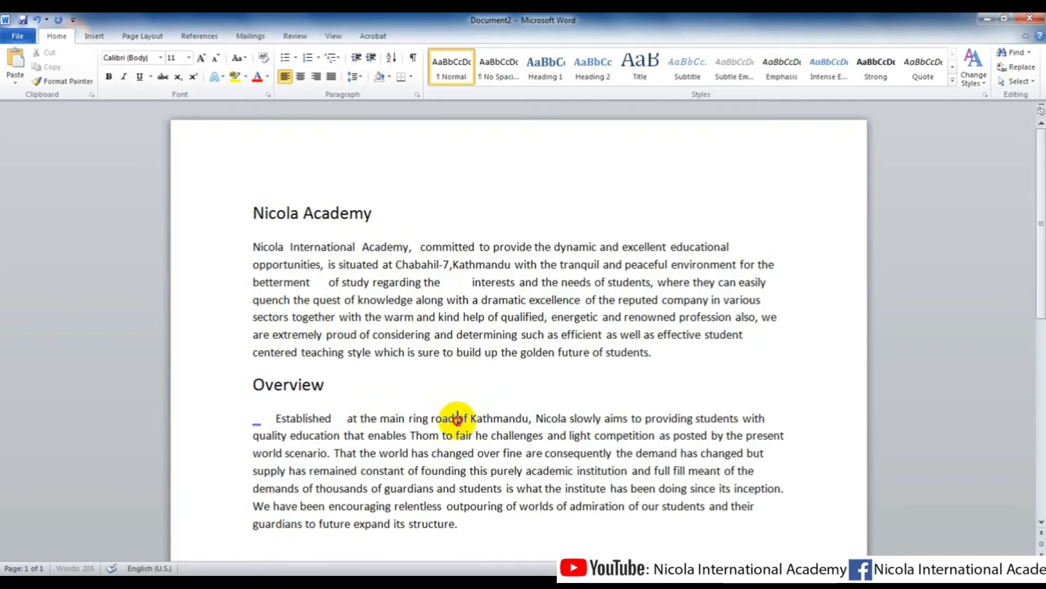
left_click(544, 418)
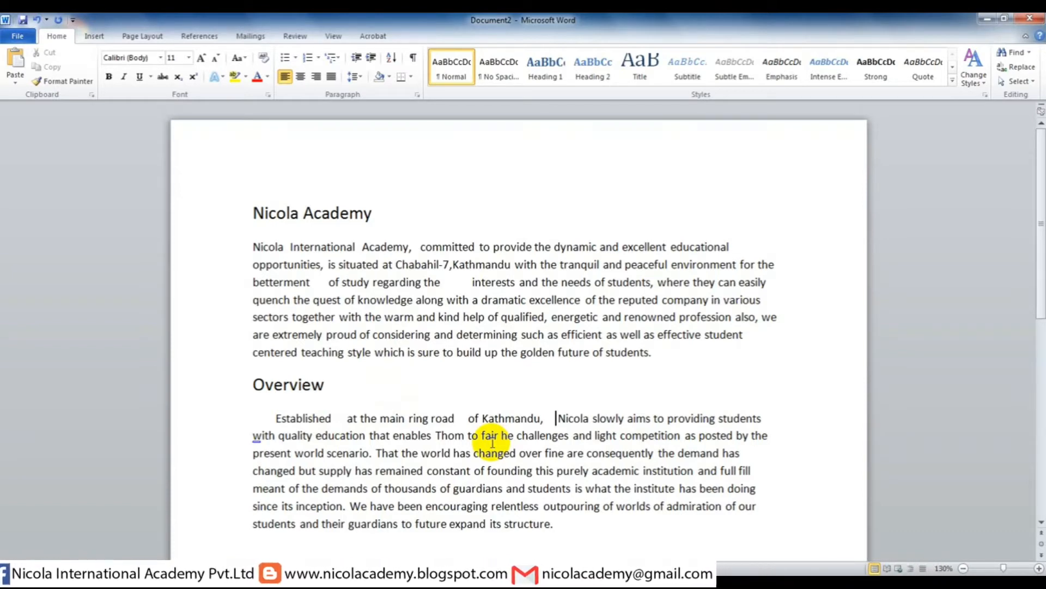
Set up a find-and-replace from the start of the first paragraph with the search pattern ( ){1,}.
left_click(253, 247)
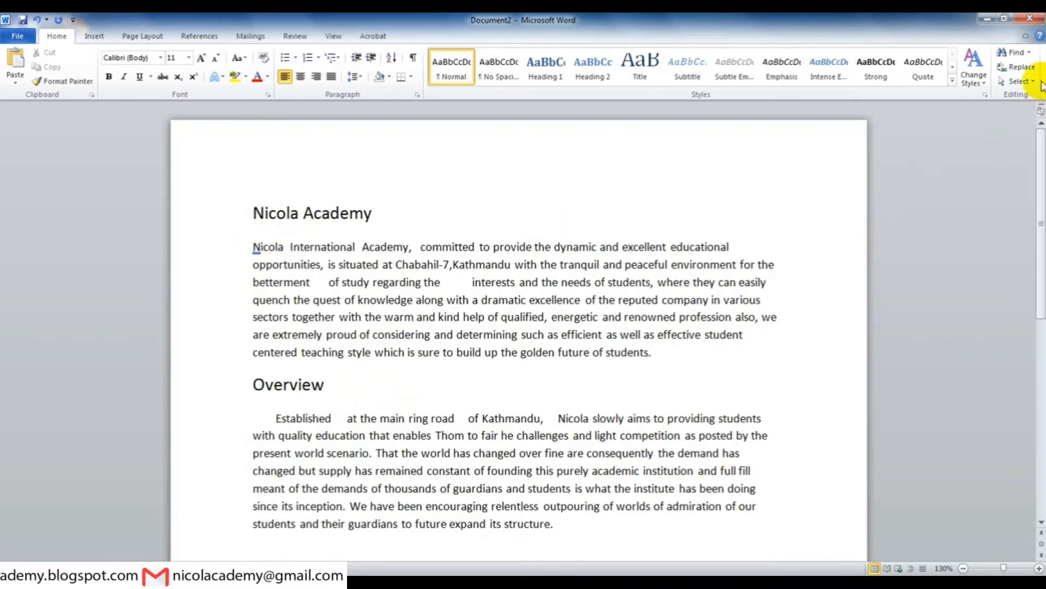
left_click(1030, 53)
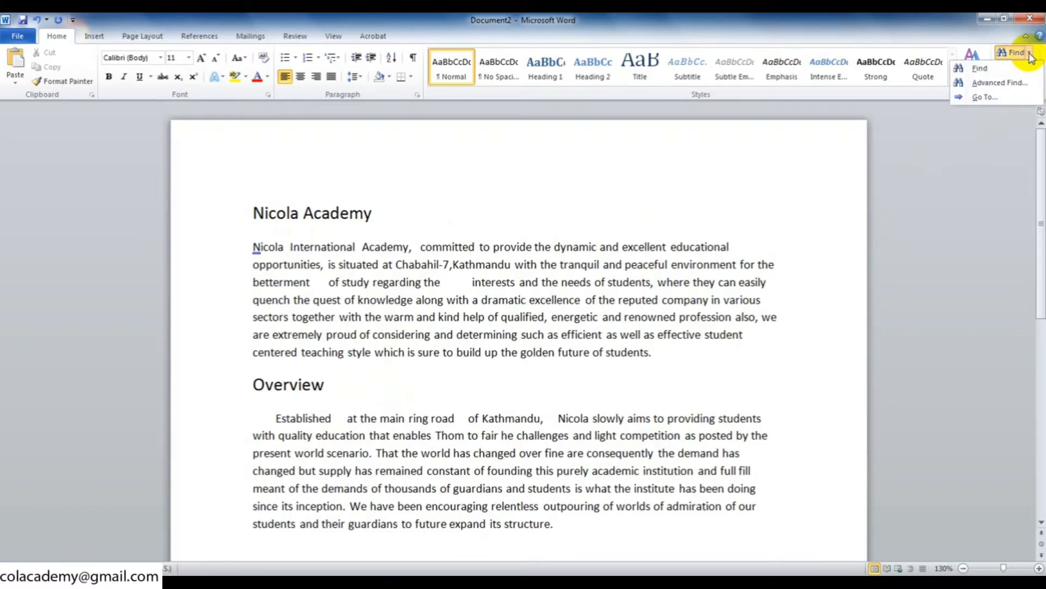
left_click(1008, 88)
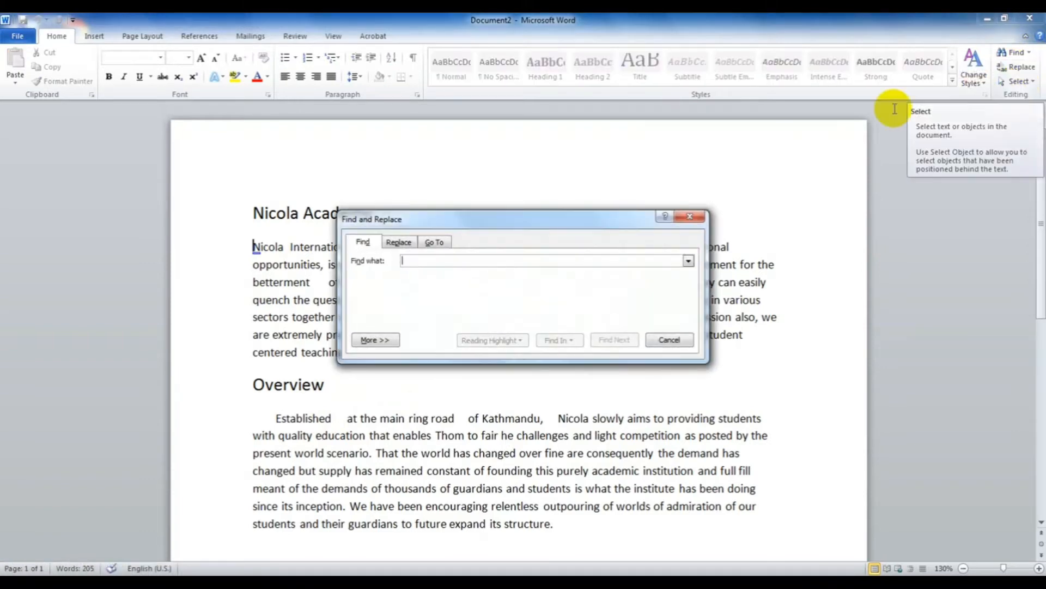
left_click_drag(502, 222, 644, 187)
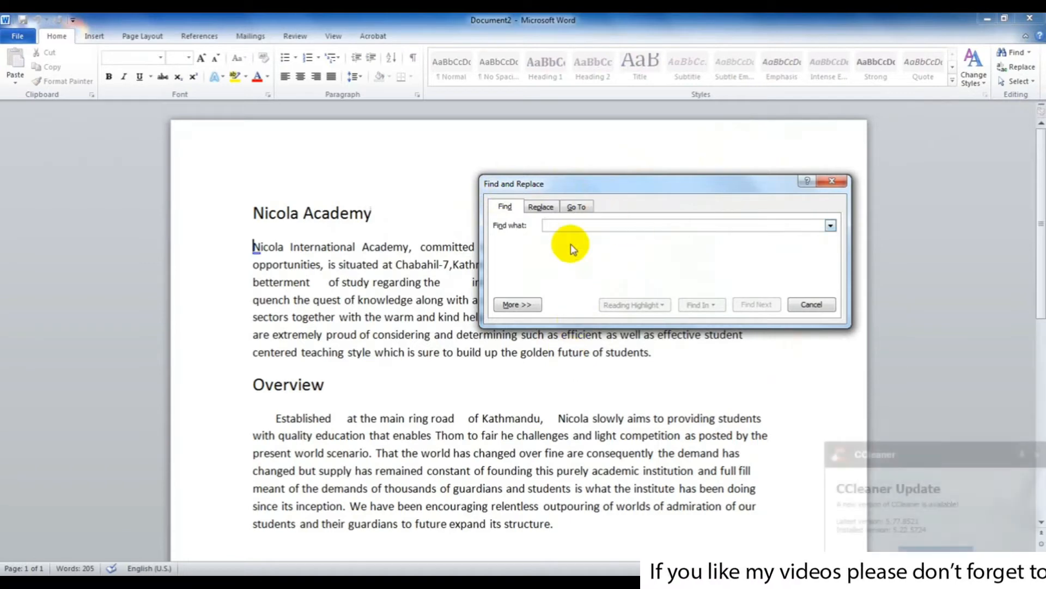
left_click_drag(612, 187, 728, 164)
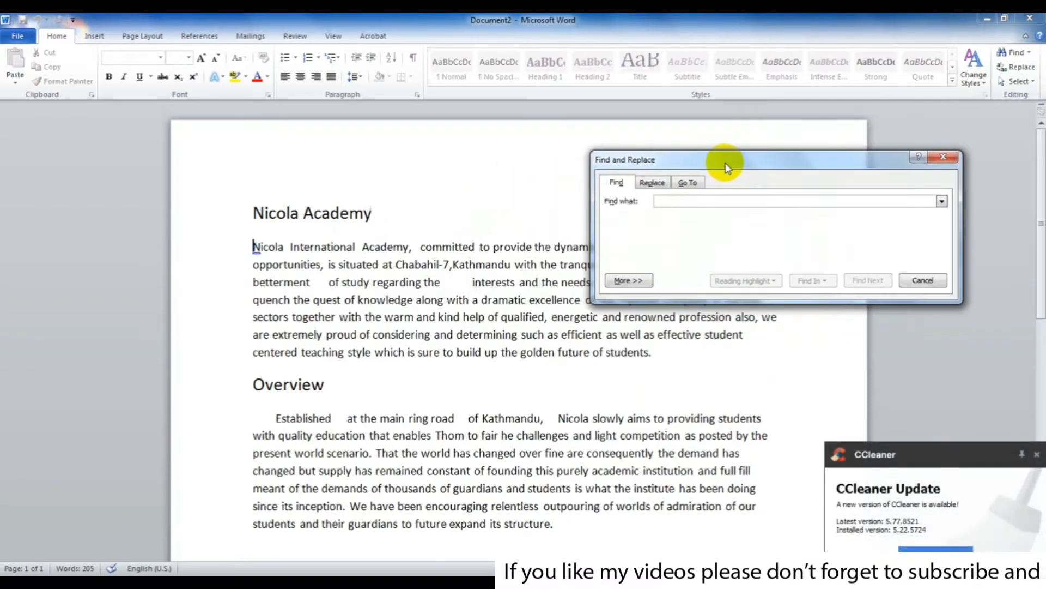
left_click(659, 184)
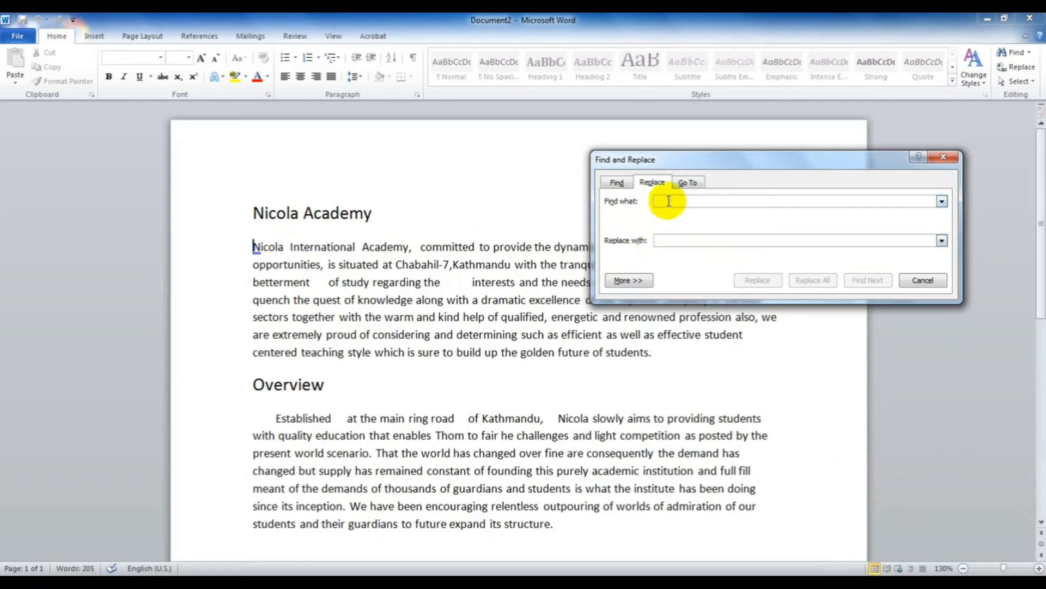
type("( ){1,")
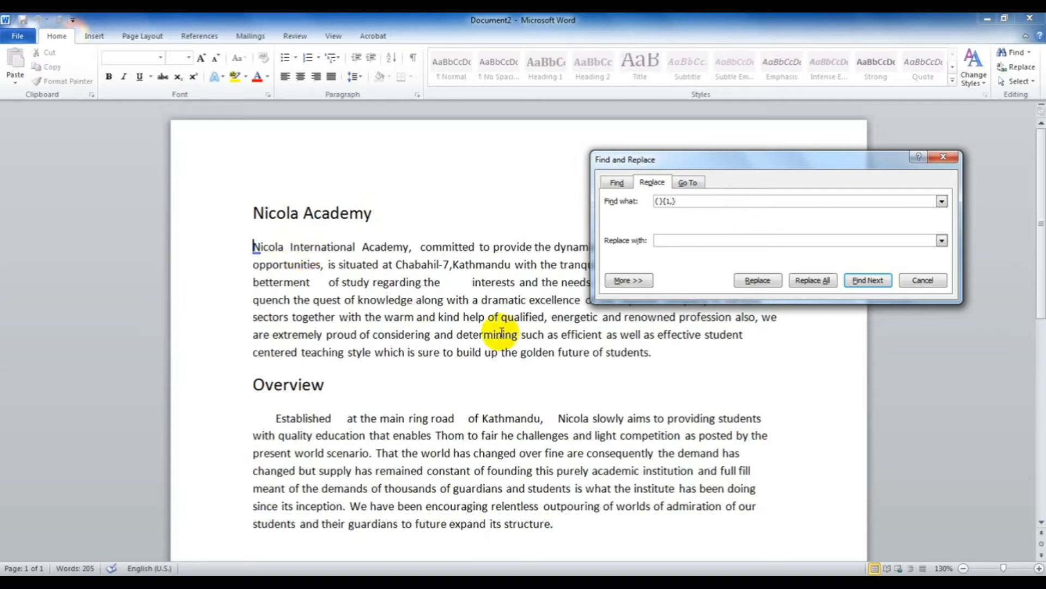
Expand the search options, enable wildcards for the replacement, and leave the replacement text without visible characters.
left_click(660, 241)
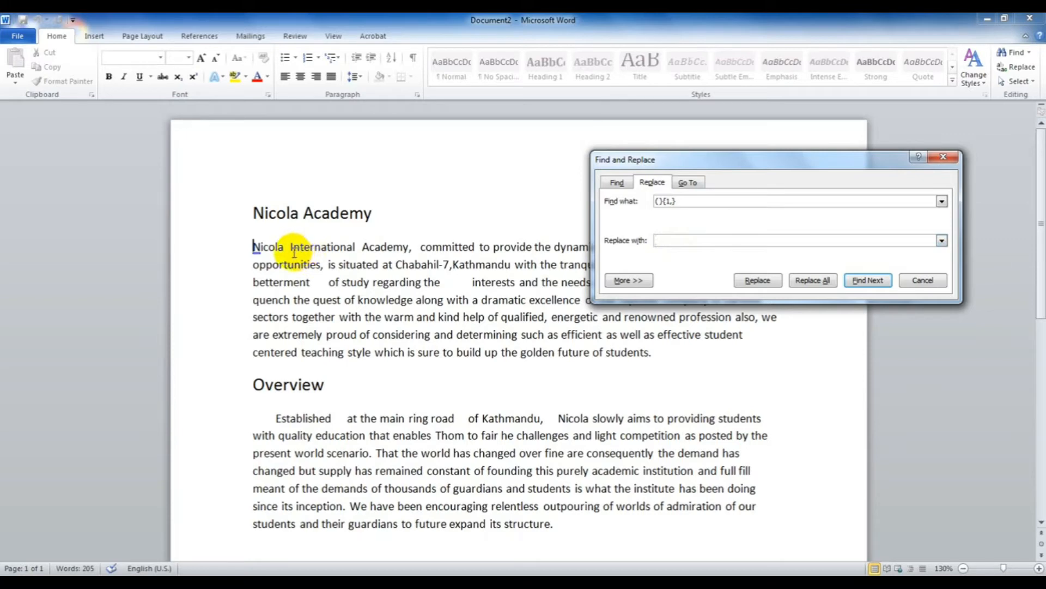
scroll(648, 248, "down", 2)
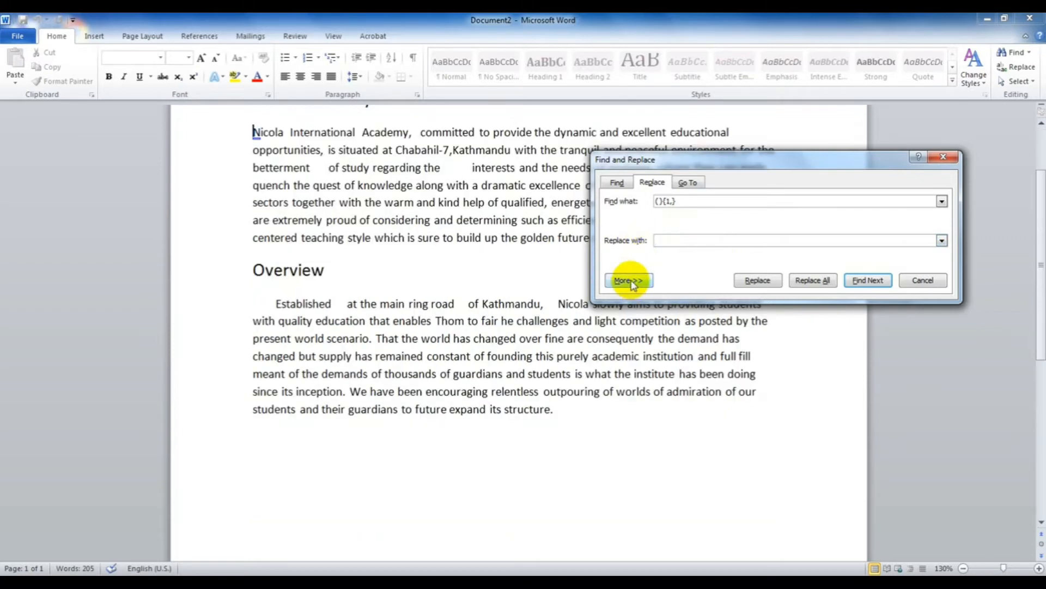
left_click(630, 280)
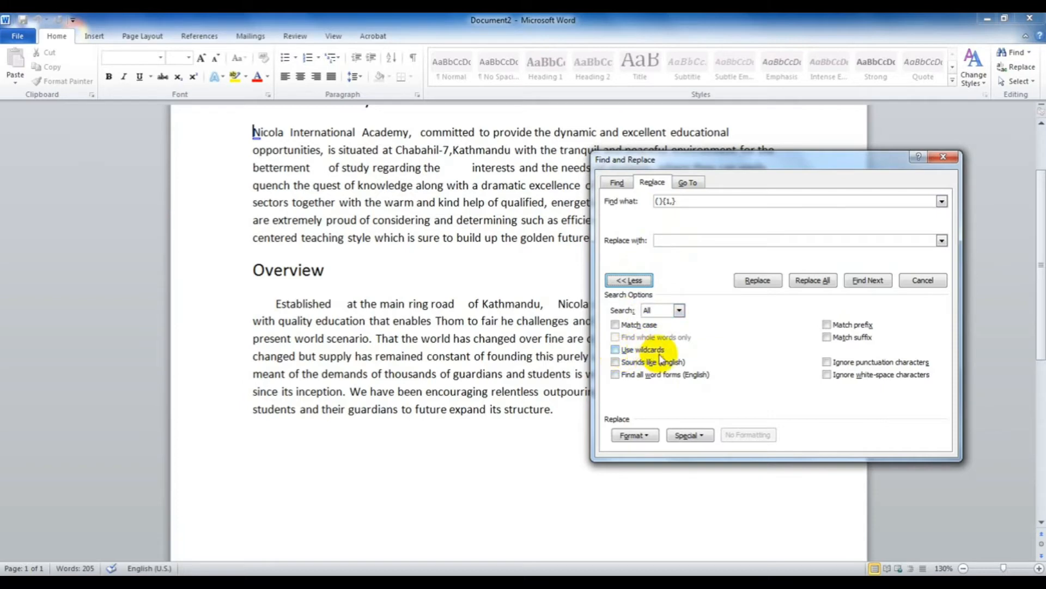
left_click(617, 351)
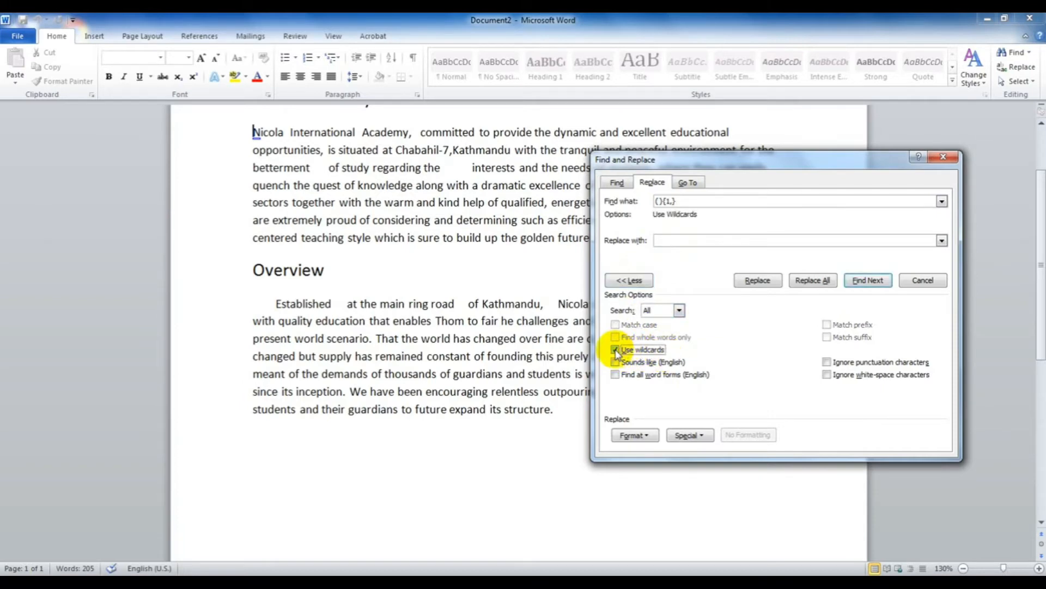
left_click(670, 240)
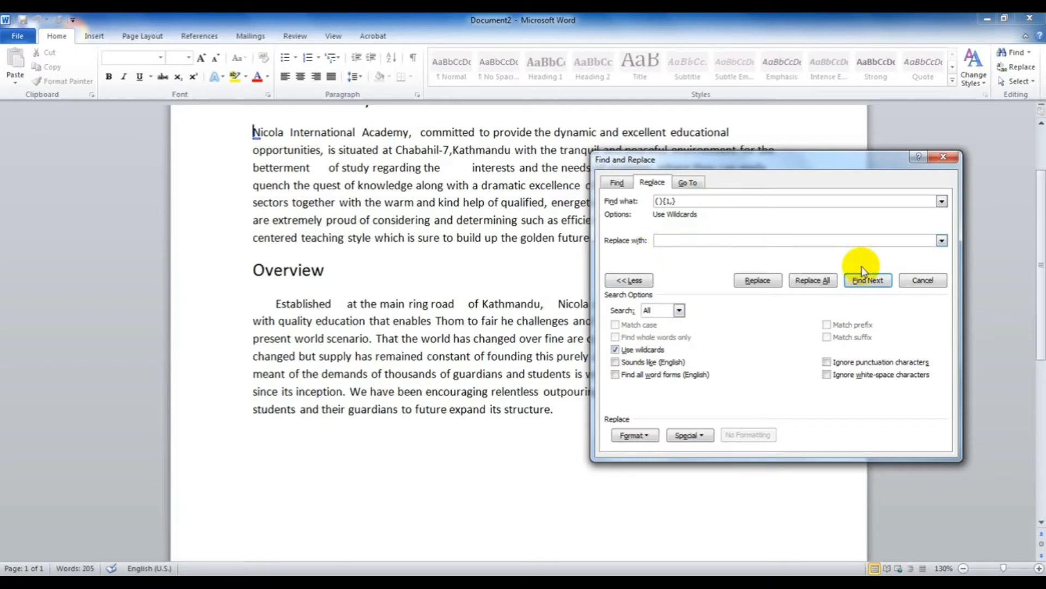
Try replacing the gaps after "Nicola" and "International" with empty replacement text.
left_click(881, 280)
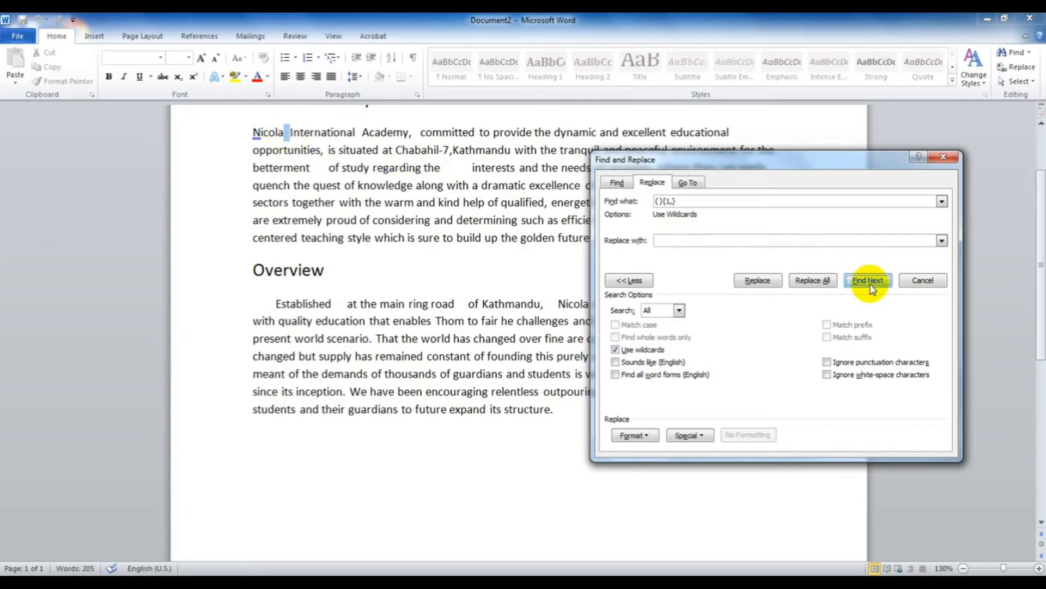
left_click(758, 281)
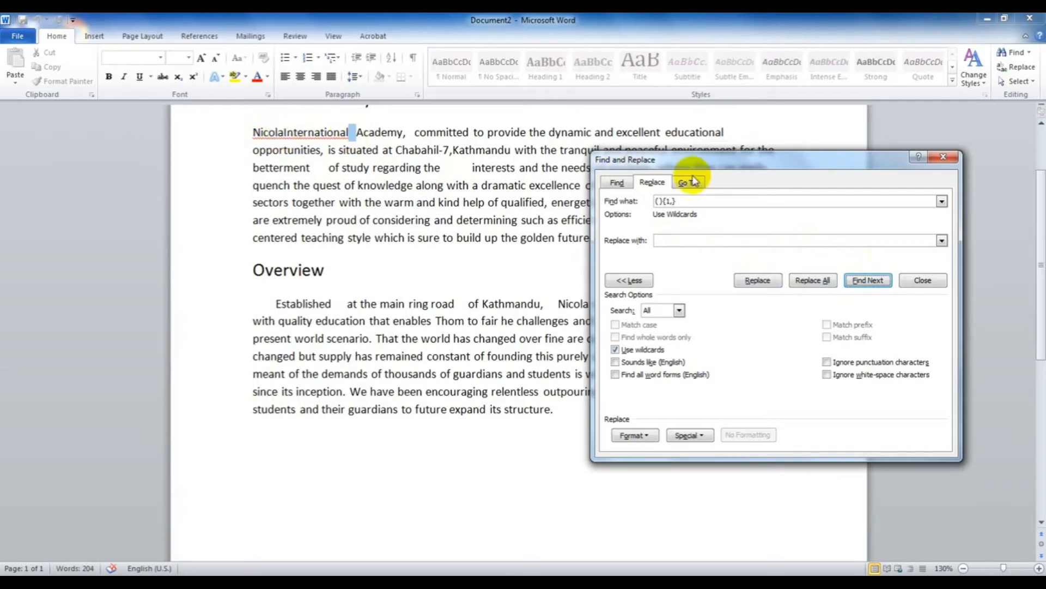
left_click(762, 282)
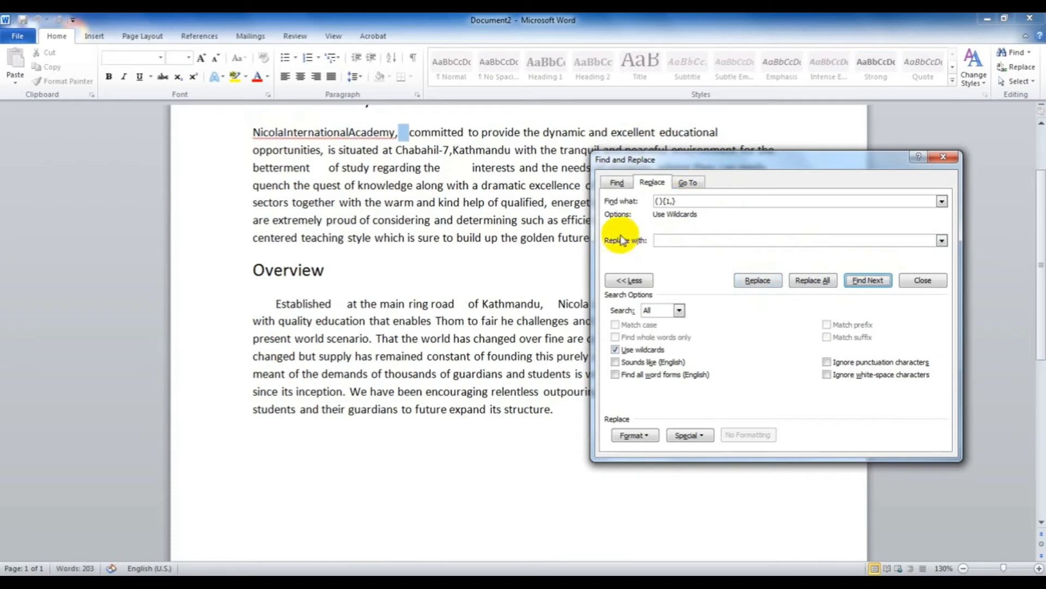
Undo the two replacements that removed the spaces between the words of the academy's name.
left_click(663, 240)
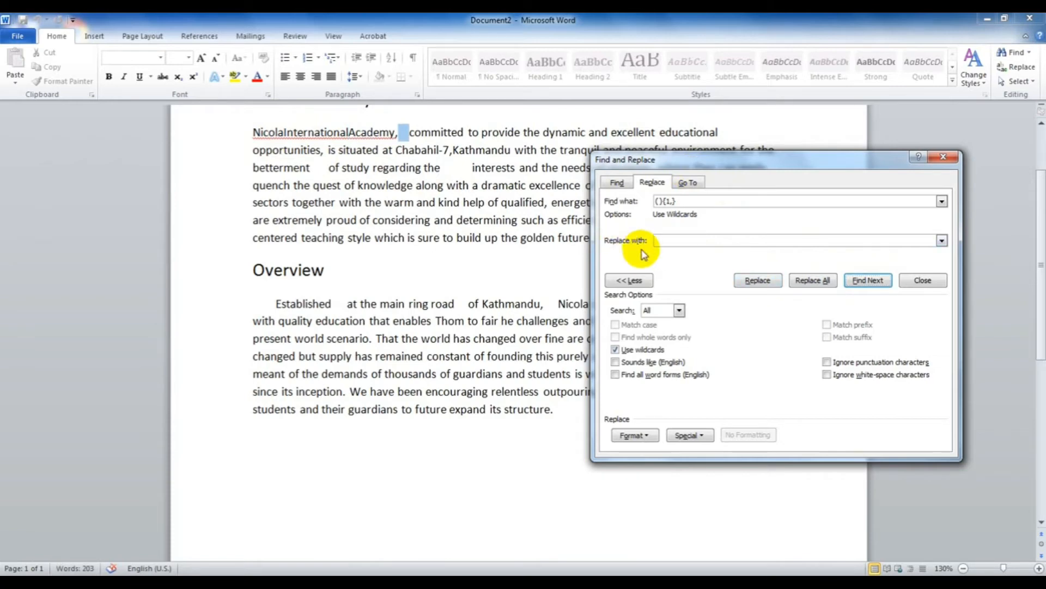
left_click(348, 133)
key("ctrl+z")
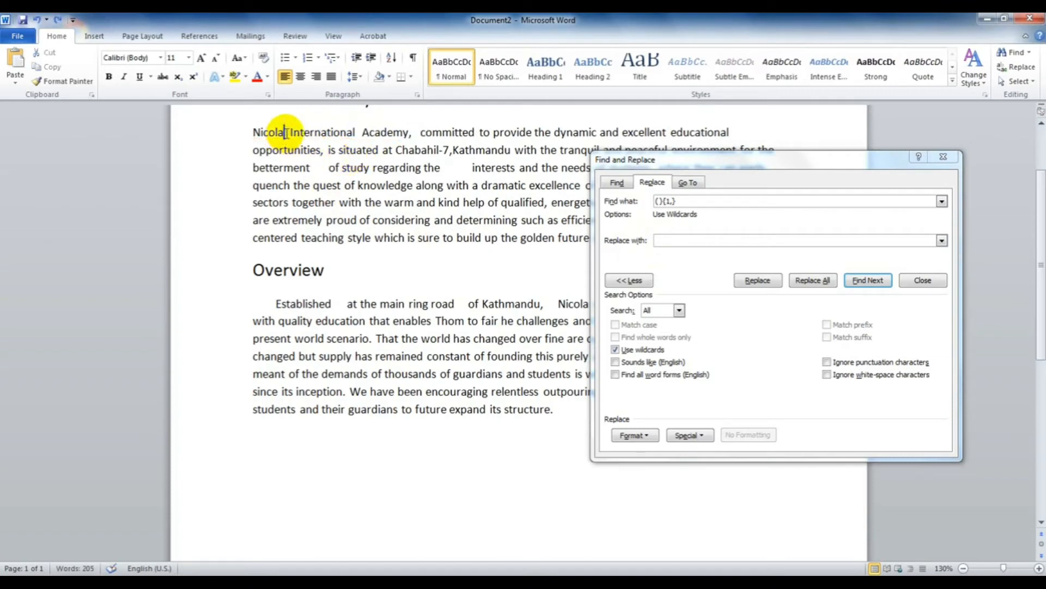
Set the replacement to a single space and replace matches one by one from the first paragraph's start through "the dynamic".
left_click(258, 129)
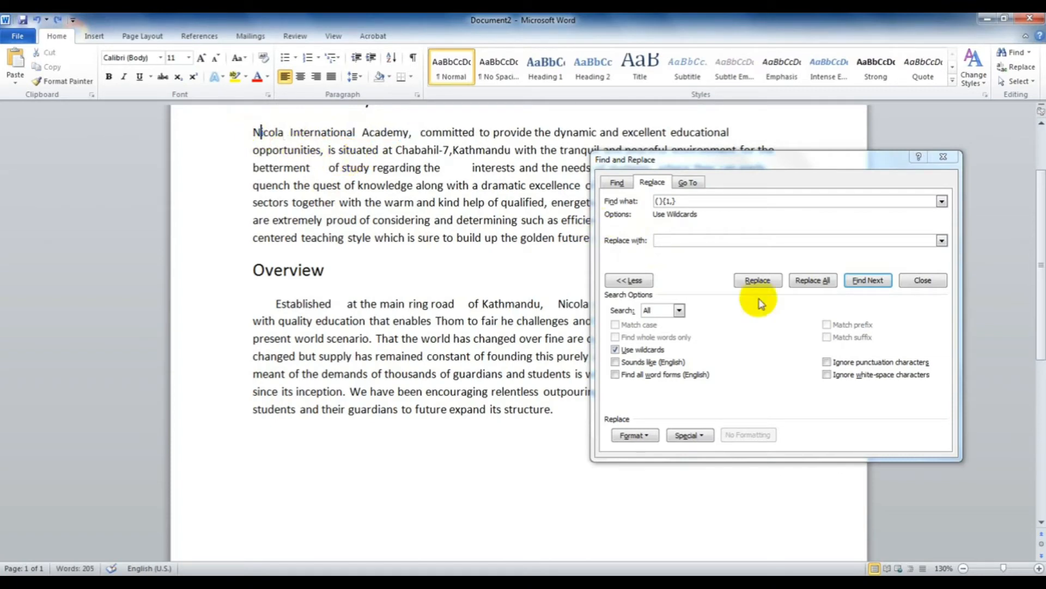
left_click(687, 241)
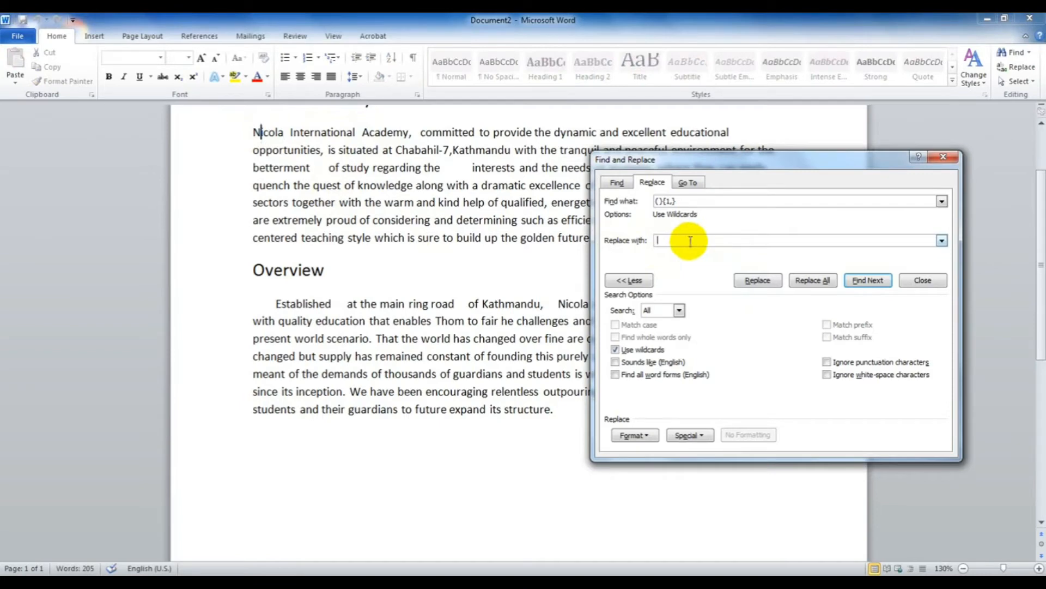
left_click(868, 283)
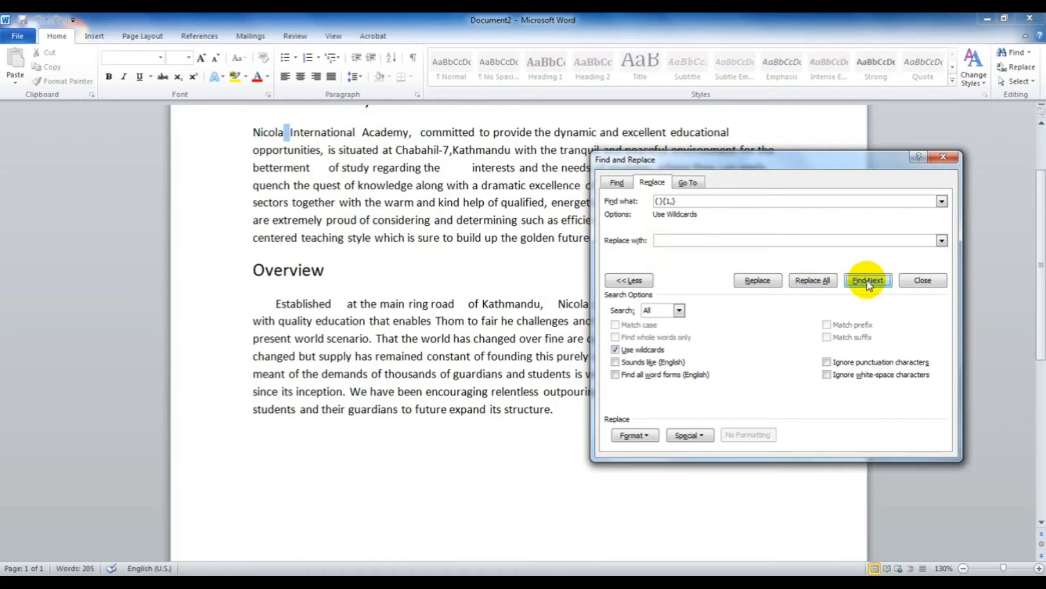
left_click(765, 281)
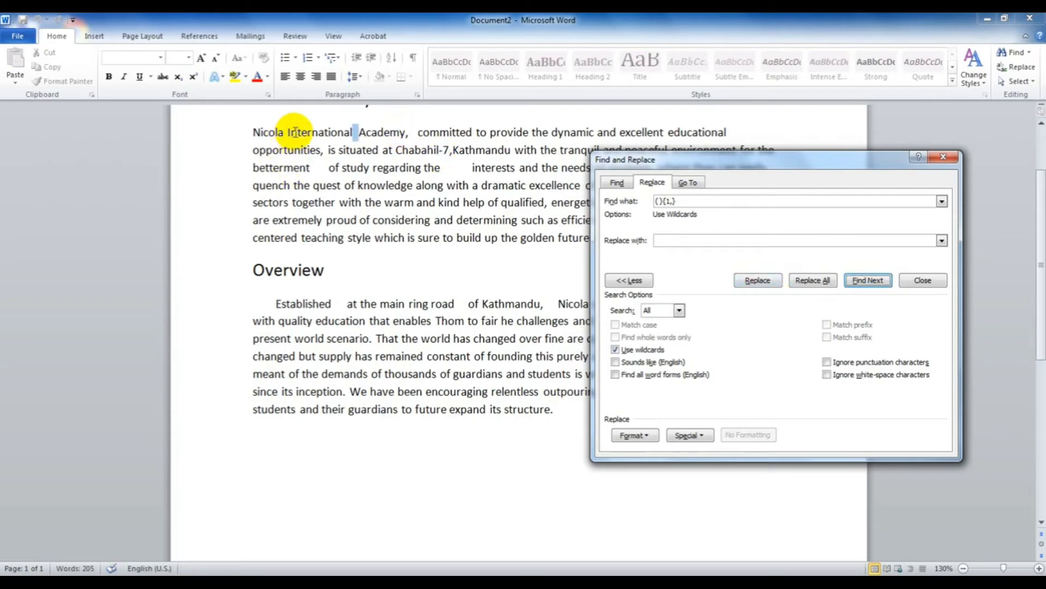
left_click(758, 281)
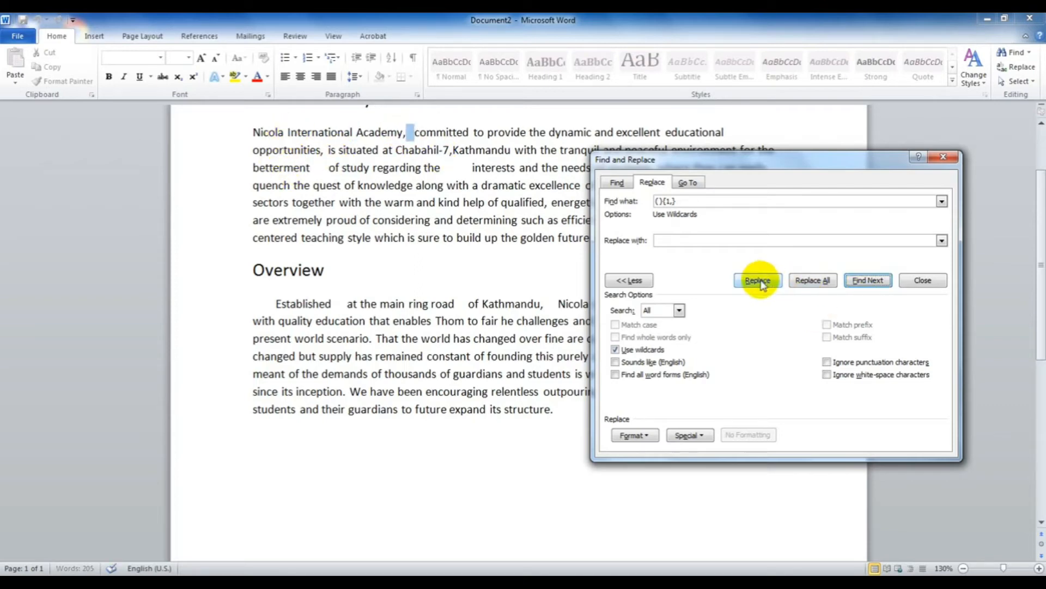
left_click(761, 281)
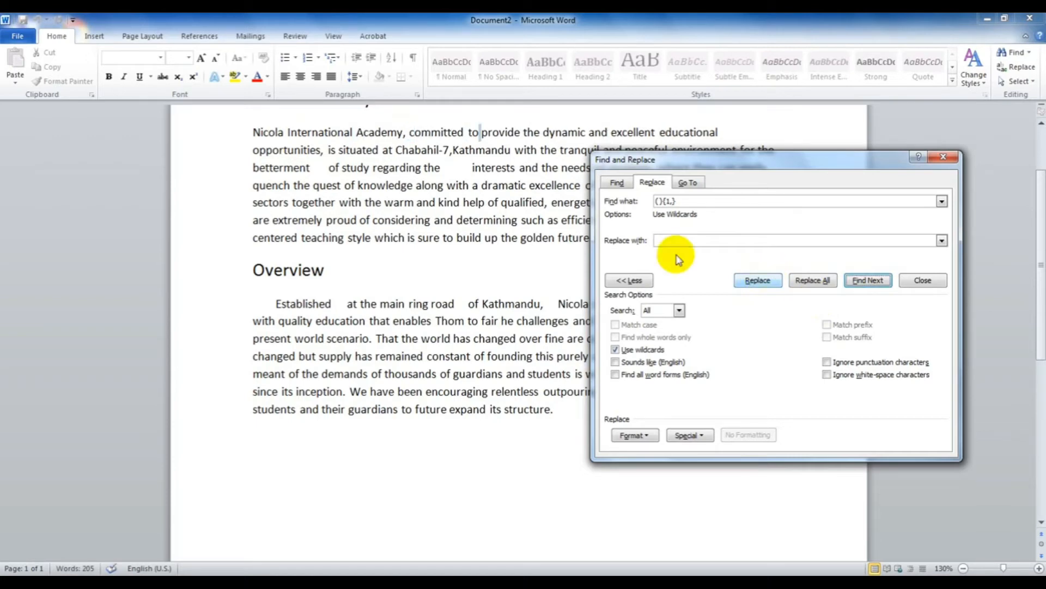
left_click_drag(619, 166, 607, 245)
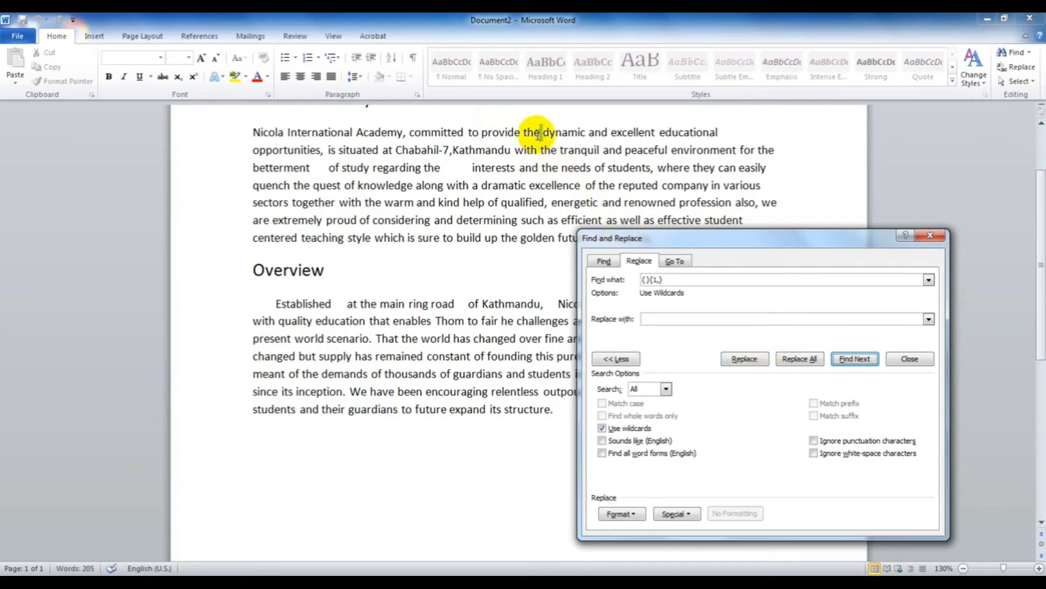
left_click(739, 361)
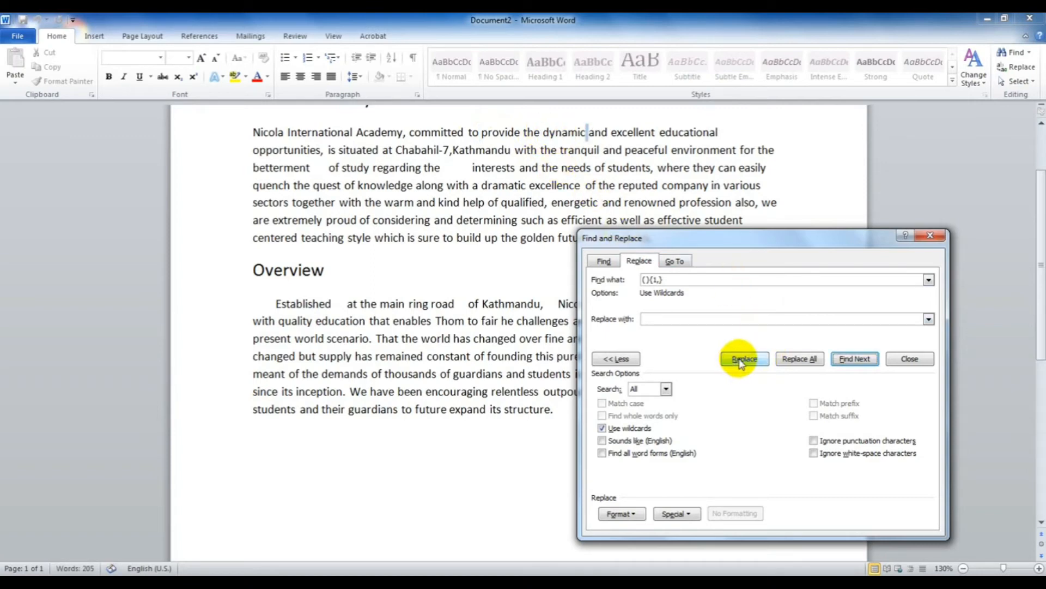
Change the search pattern to ( ){2,} and replace matches one by one from the gap after "betterment" through the one after "Established".
left_click(658, 280)
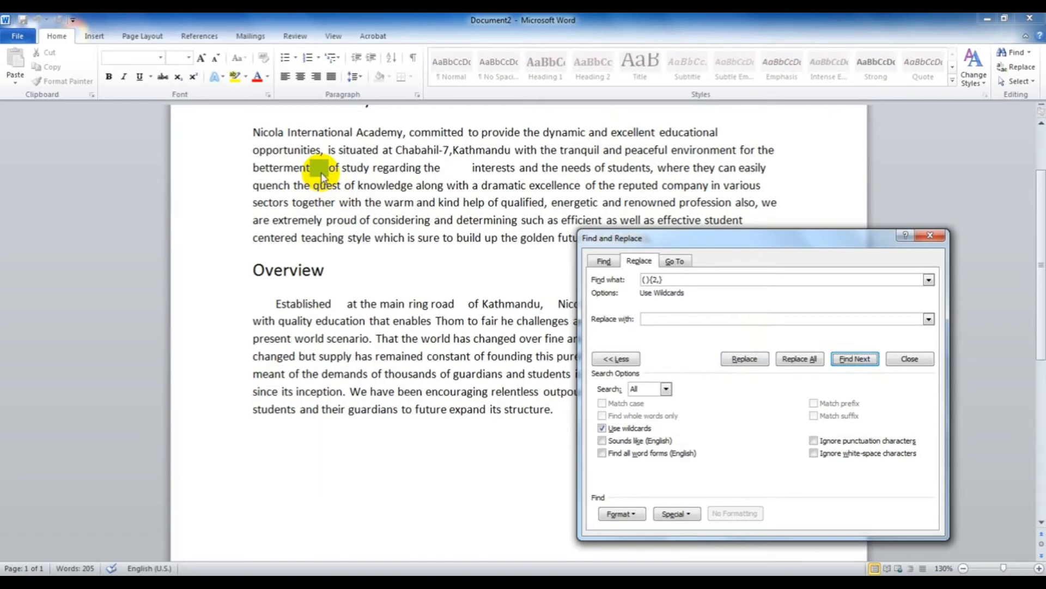
left_click(745, 359)
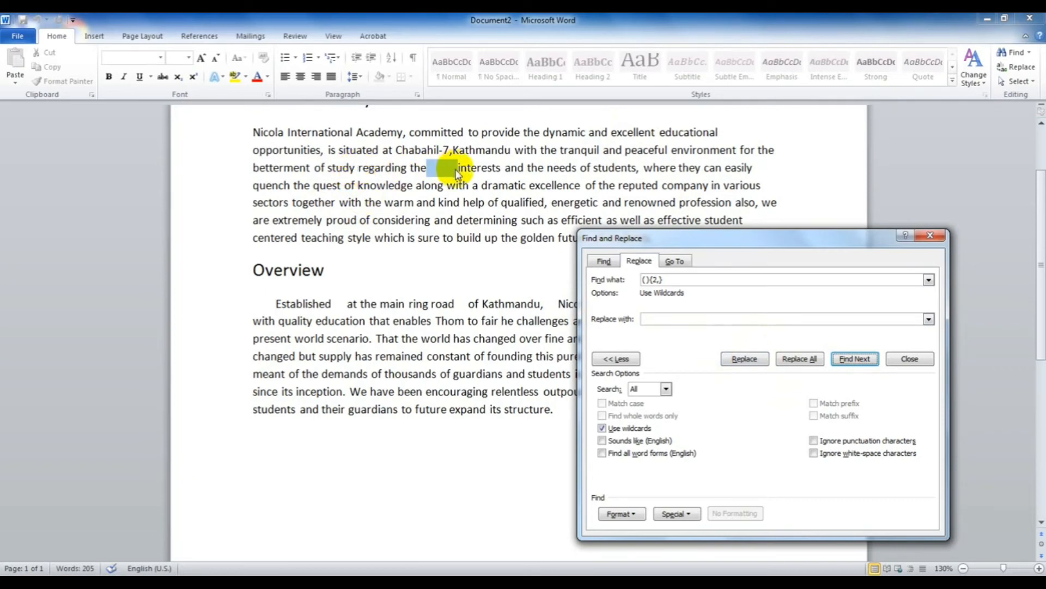
left_click(744, 359)
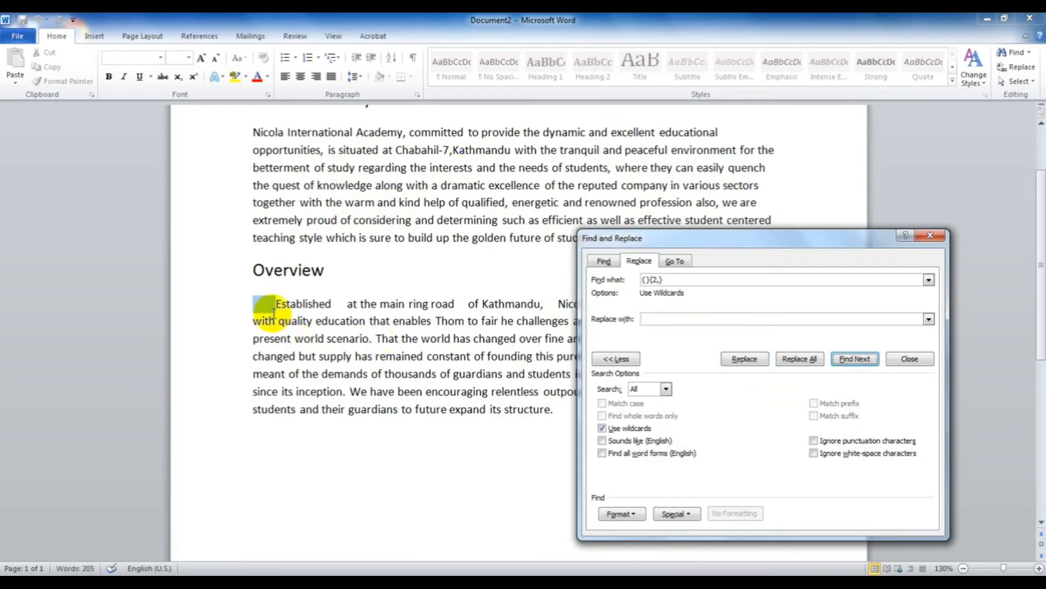
left_click(735, 360)
left_click(734, 360)
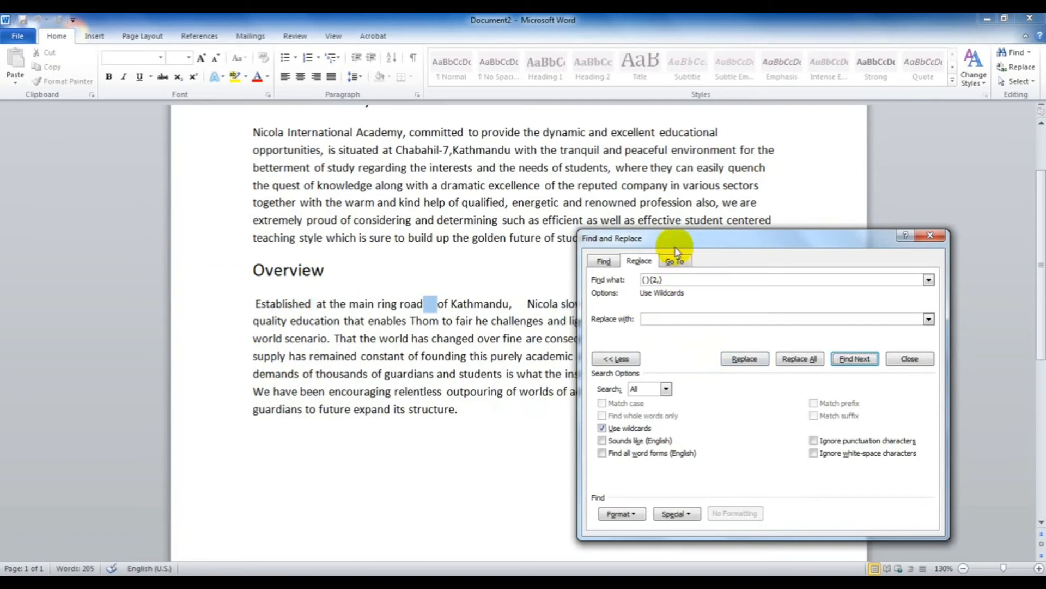
Replace all remaining multiple-space gaps in the document and close Find and Replace.
left_click_drag(674, 240, 769, 282)
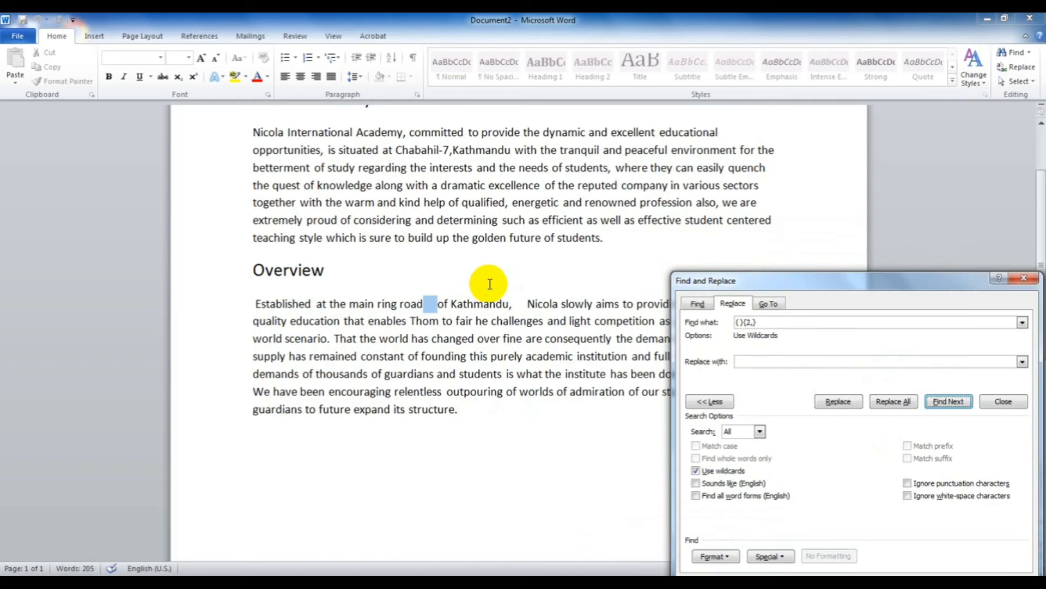
left_click(899, 406)
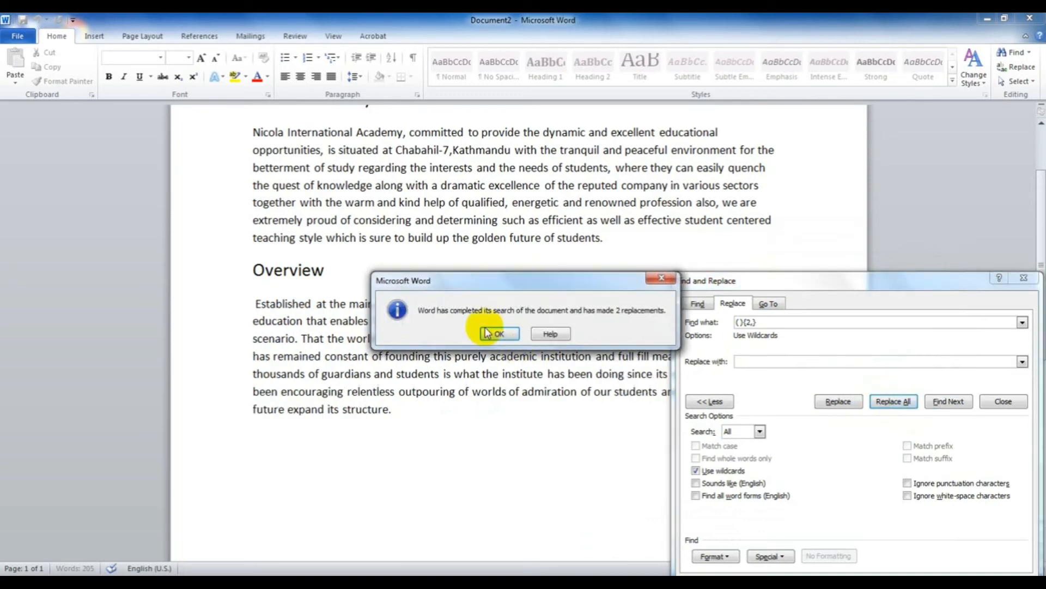
left_click(499, 333)
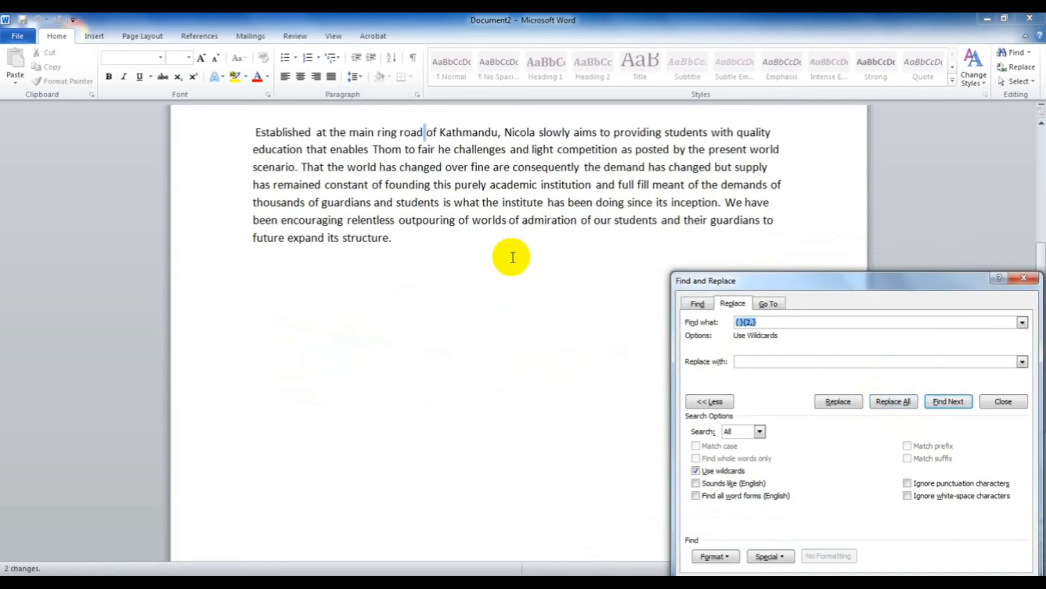
scroll(432, 201, "up", 5)
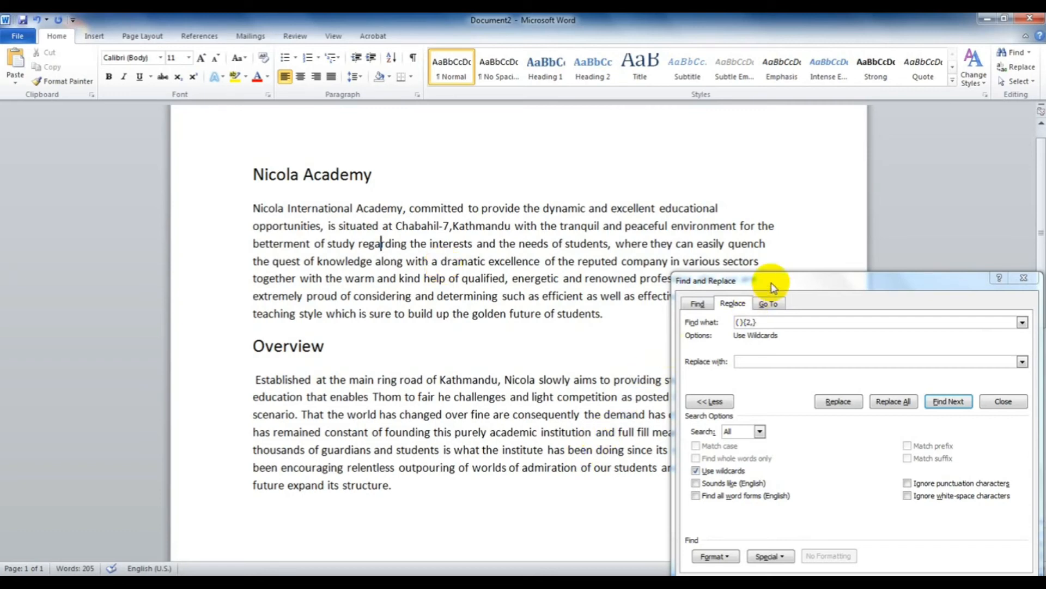
left_click_drag(773, 286, 661, 212)
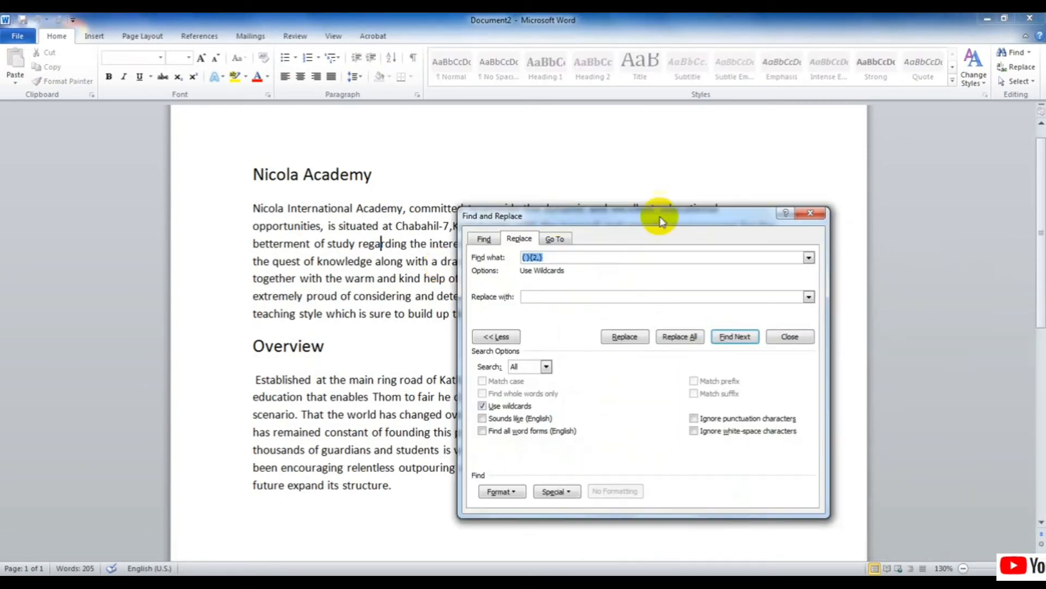
left_click(818, 213)
Insert extra spaces in the first paragraph after "Nicola", "Academy,", "along with a", "warm", "qualified," and "excellence of".
double_click(291, 209)
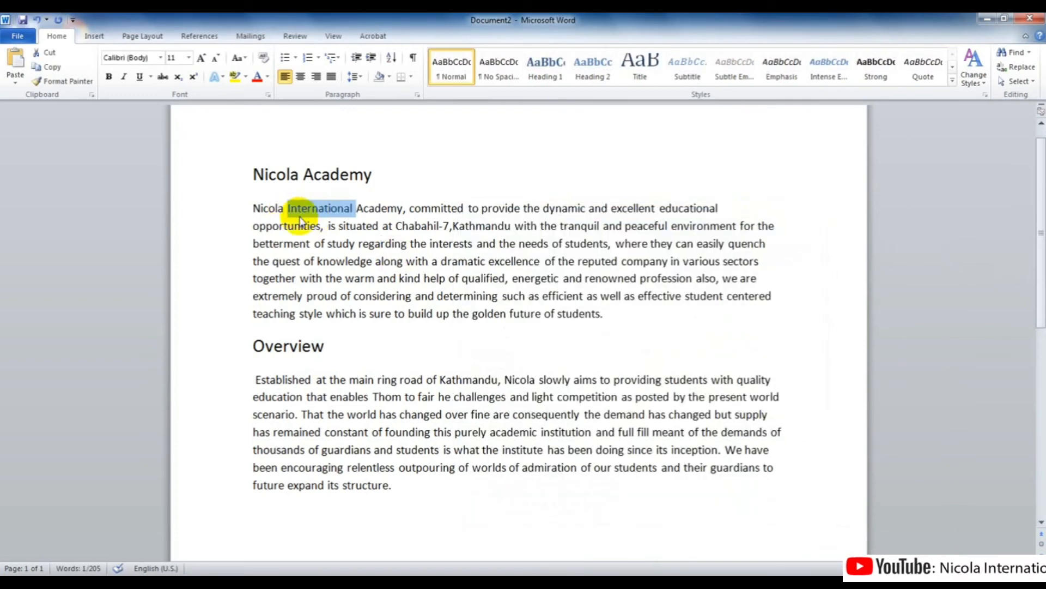
double_click(289, 210)
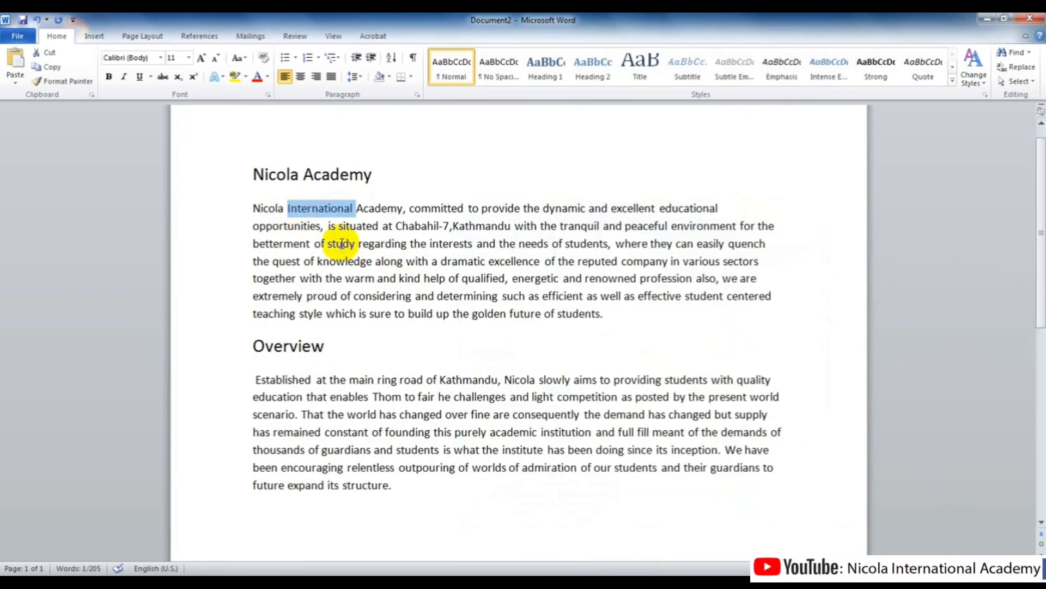
left_click(288, 212)
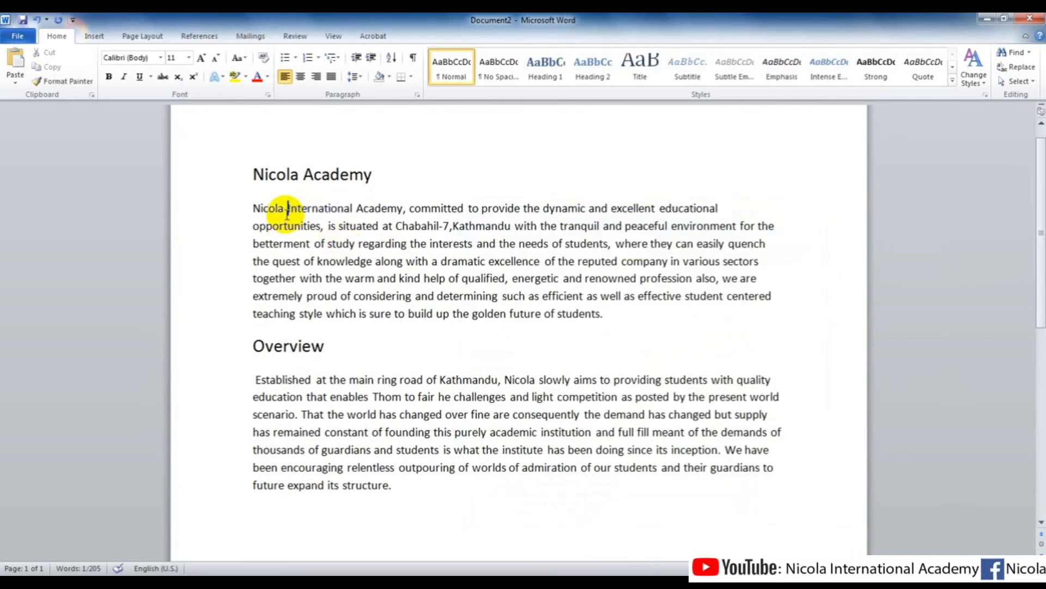
left_click(413, 207)
left_click(441, 262)
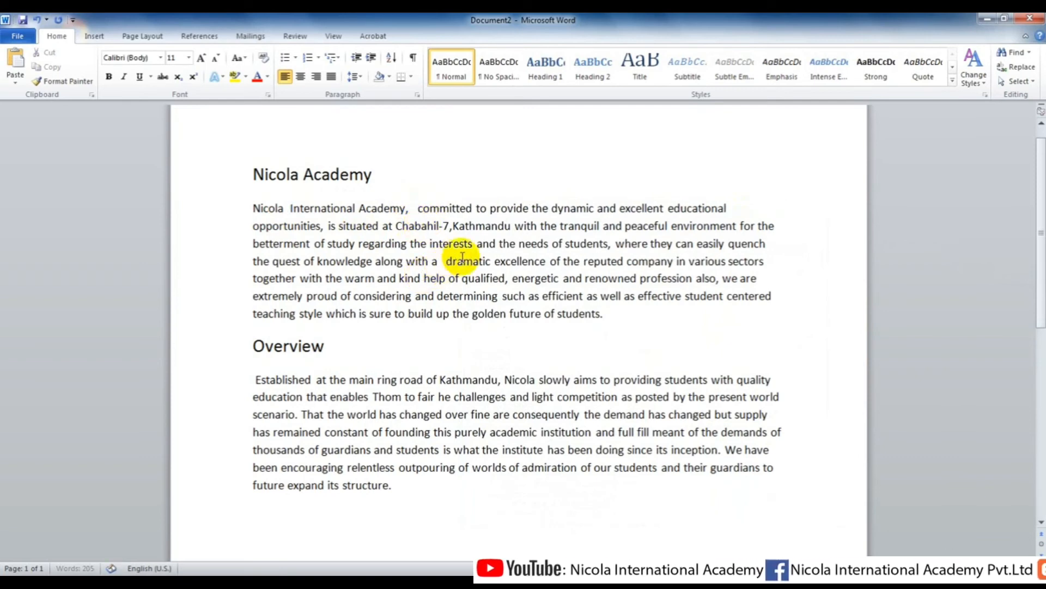
left_click(376, 279)
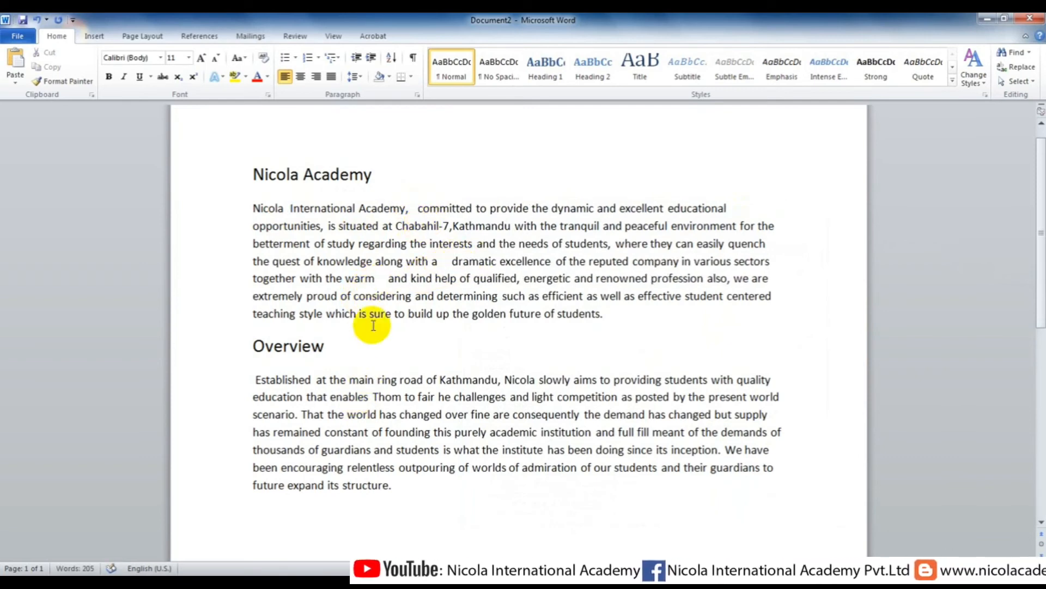
left_click(524, 278)
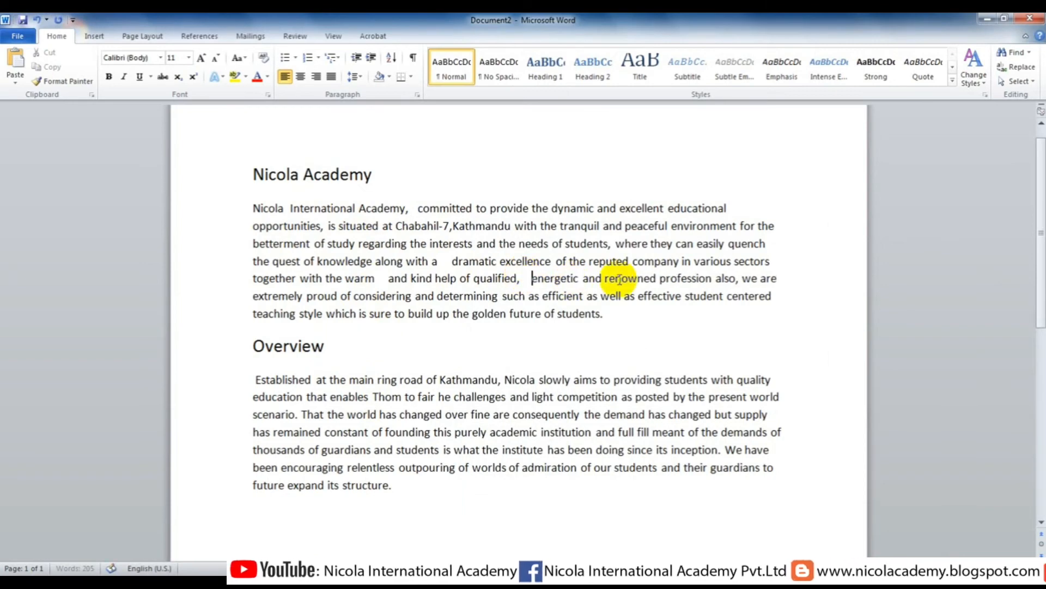
key("BackSpace")
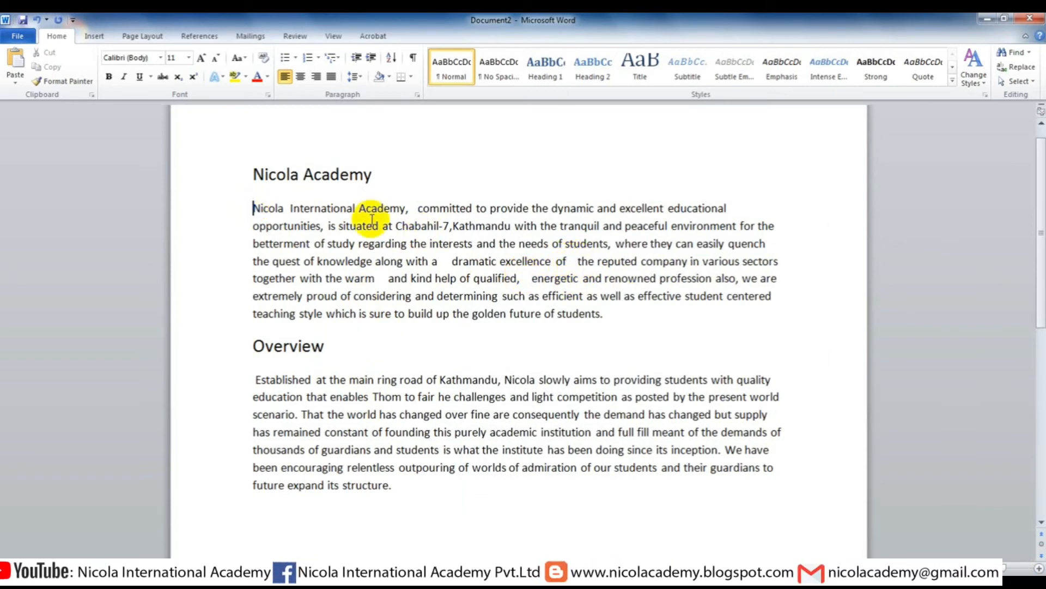
Reopen Find and Replace from the first paragraph's start and set the replacement text to \1 for the pattern ( ){2,}.
key("ctrl+Home")
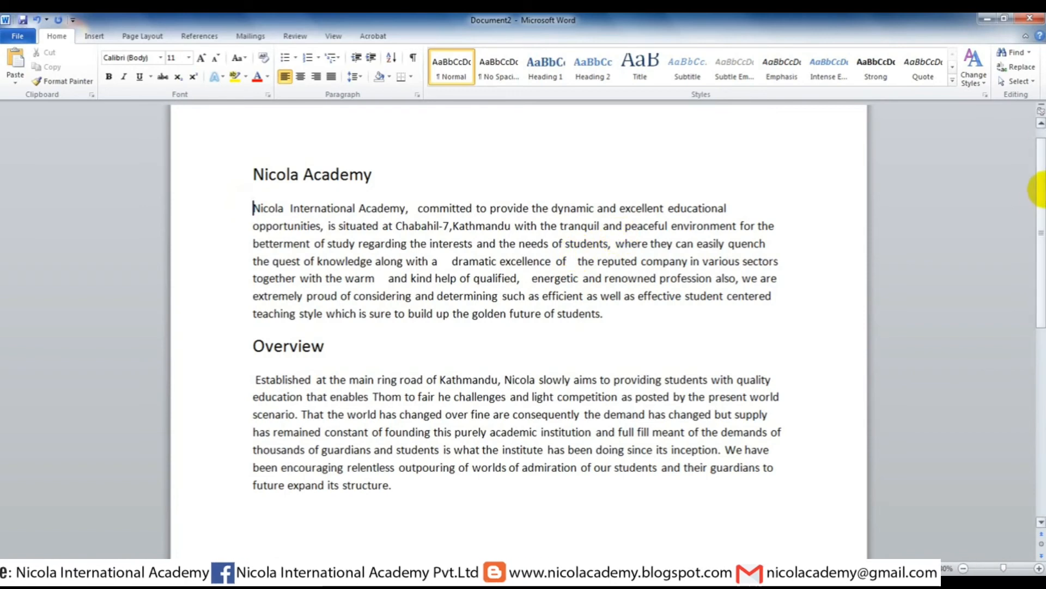
left_click(1030, 53)
left_click(999, 82)
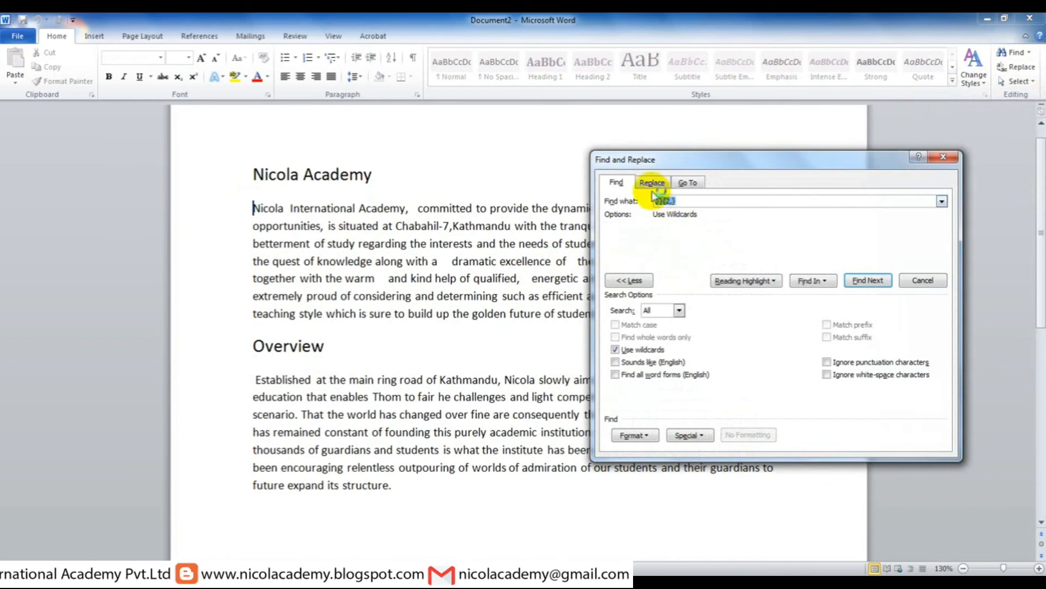
left_click(653, 183)
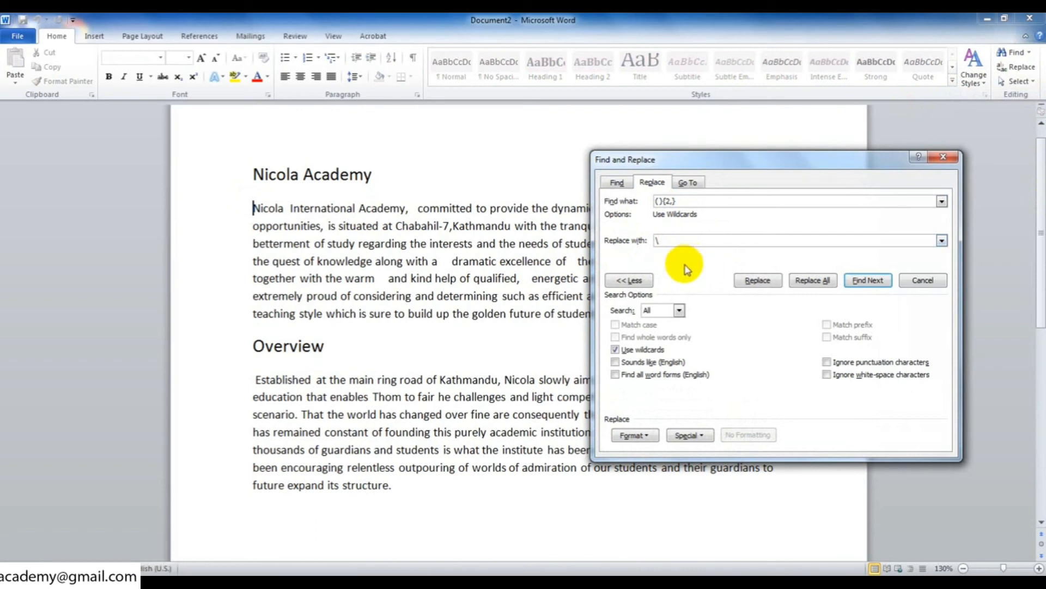
type("1")
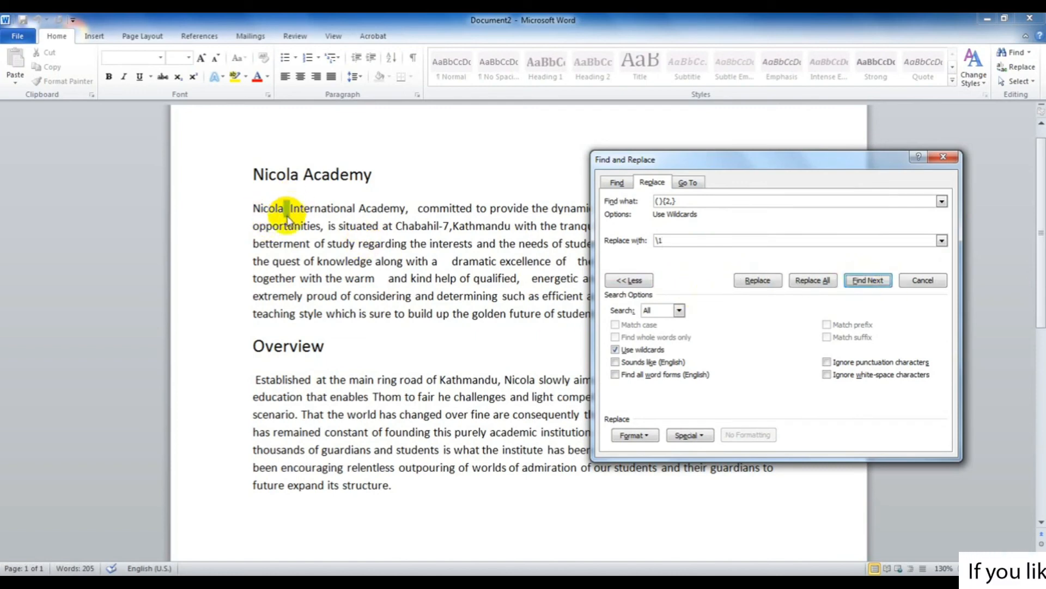
Replace the gaps after "Nicola" and "Academy," individually and all remaining matches at once, closing Find and Replace when done.
left_click(756, 280)
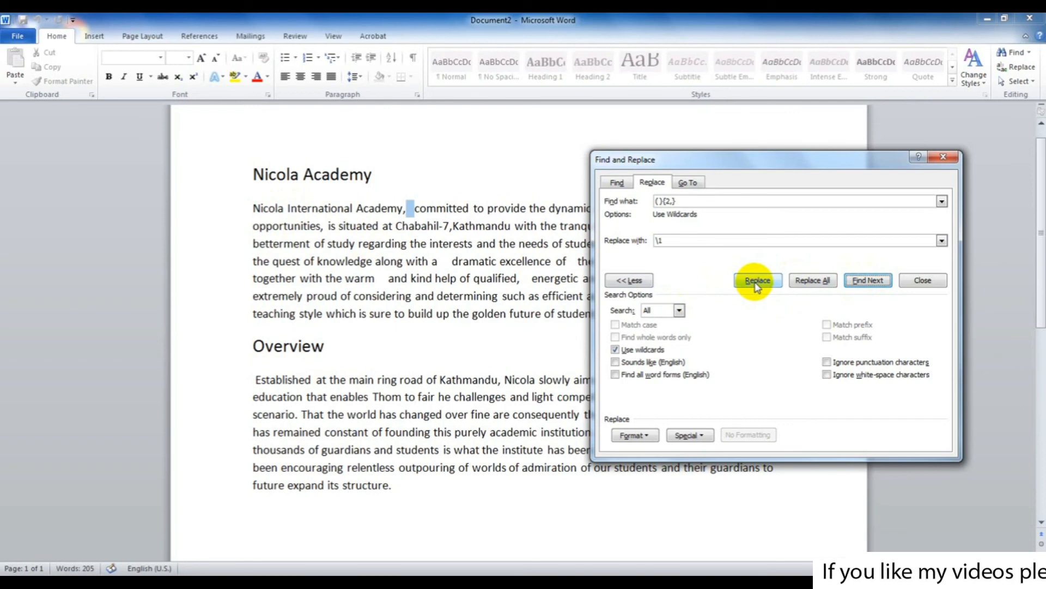
left_click(756, 281)
left_click_drag(736, 159, 813, 267)
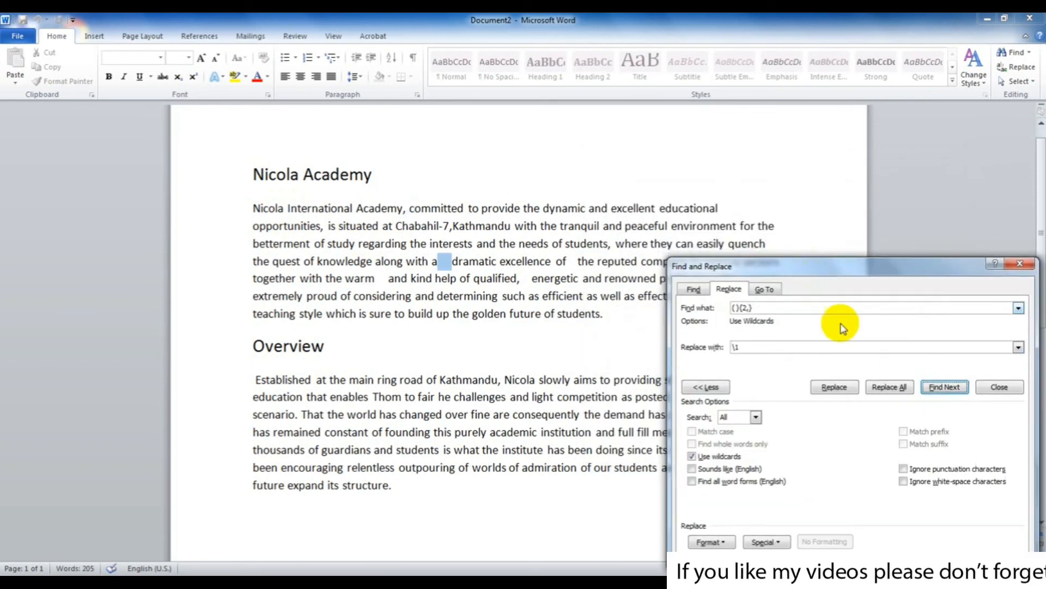
left_click(888, 385)
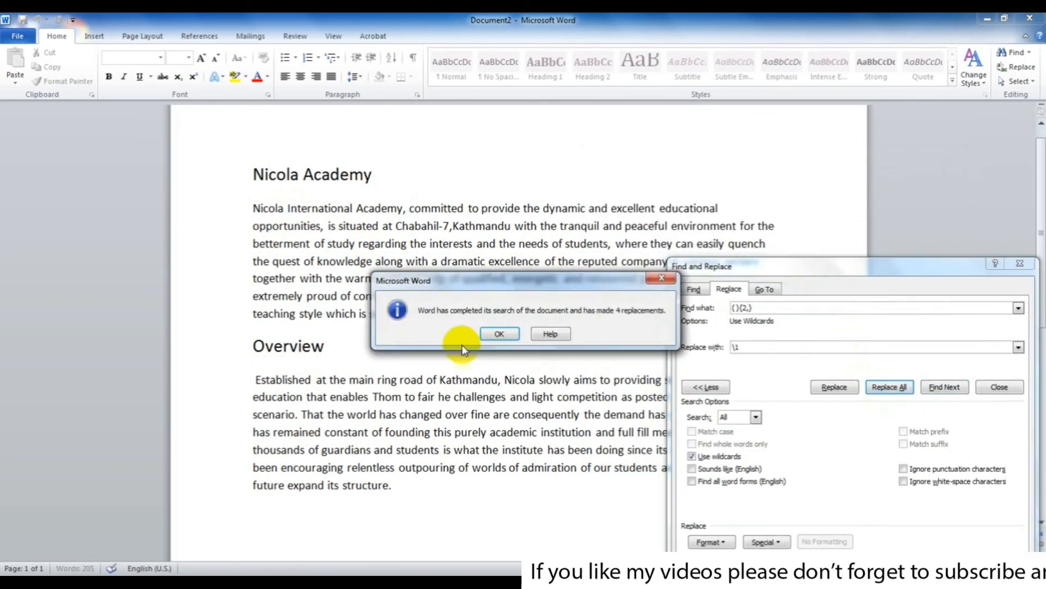
left_click(499, 333)
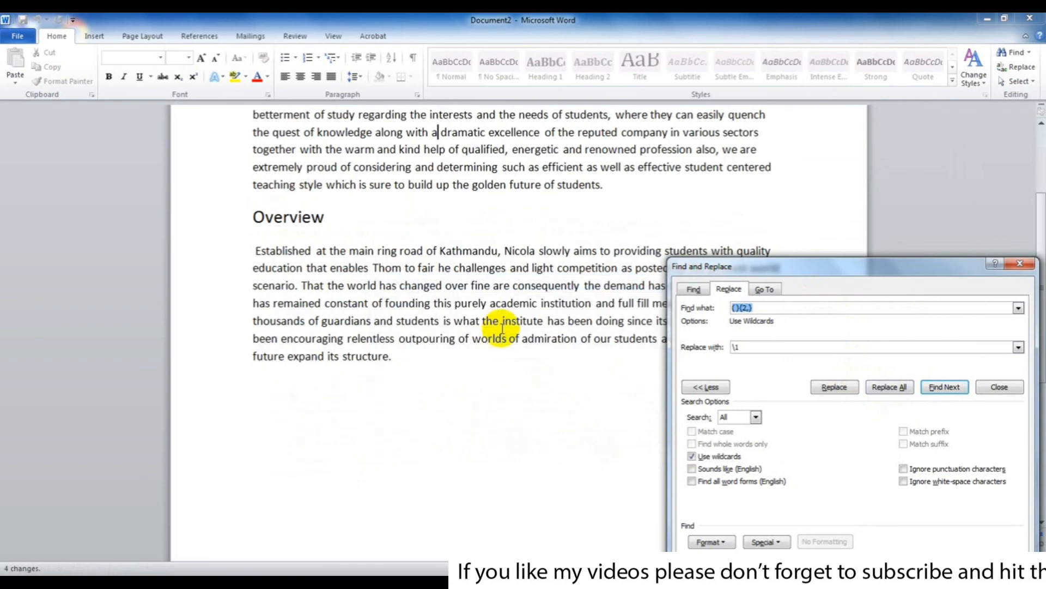
left_click(456, 230)
scroll(456, 226, "up", 2)
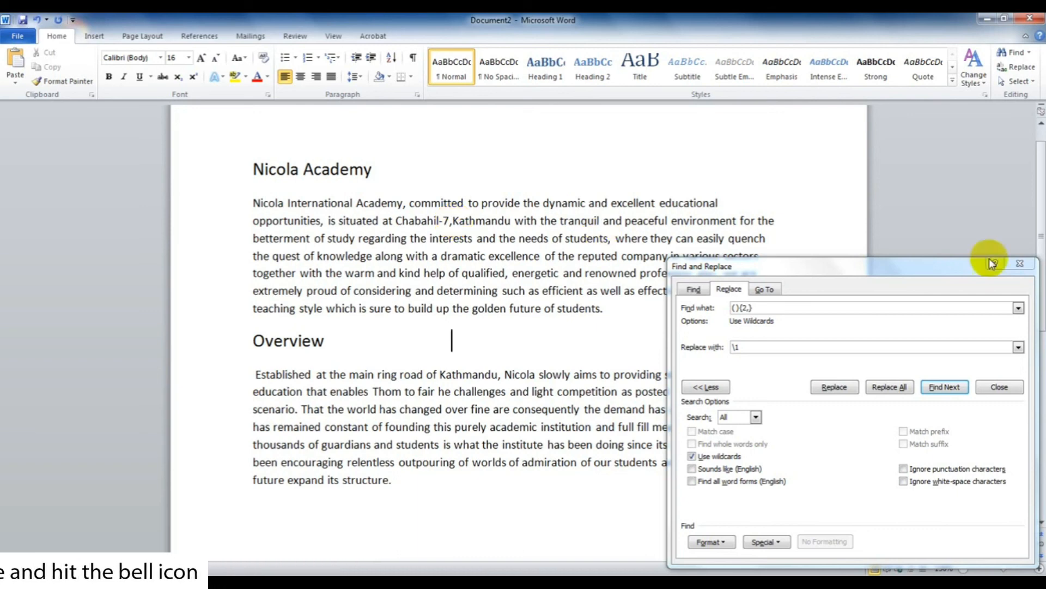
left_click(1020, 263)
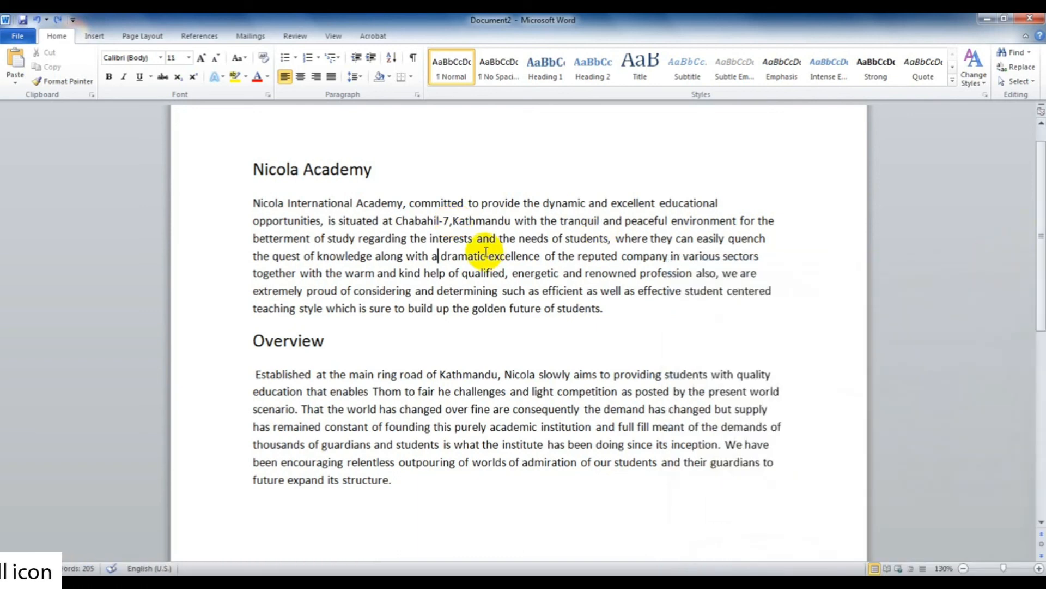